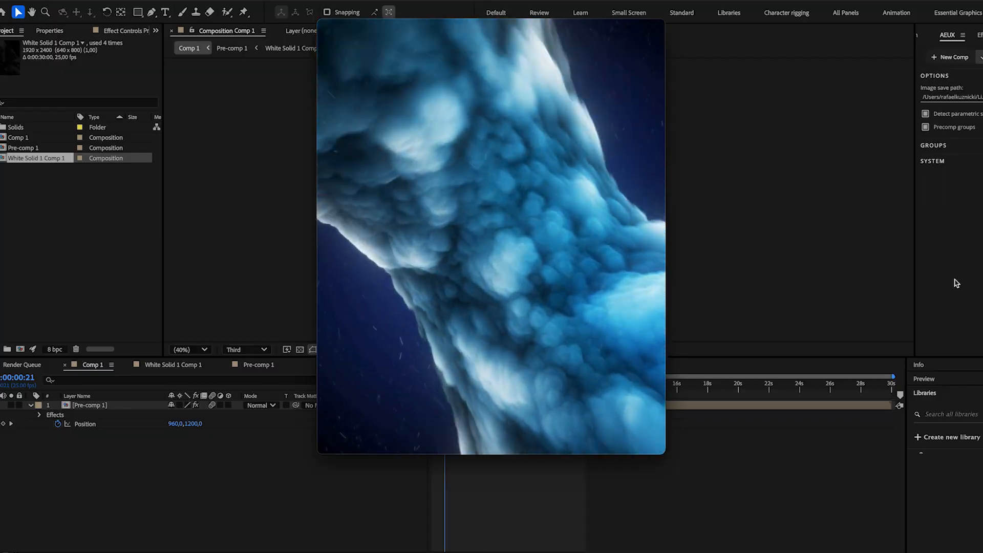
Close the preview image, open the nested White Solid 1 Comp 1 through Pre-comp 1, and show the White Solid 1 layer's effects.
mouse_move(347, 35)
click(324, 26)
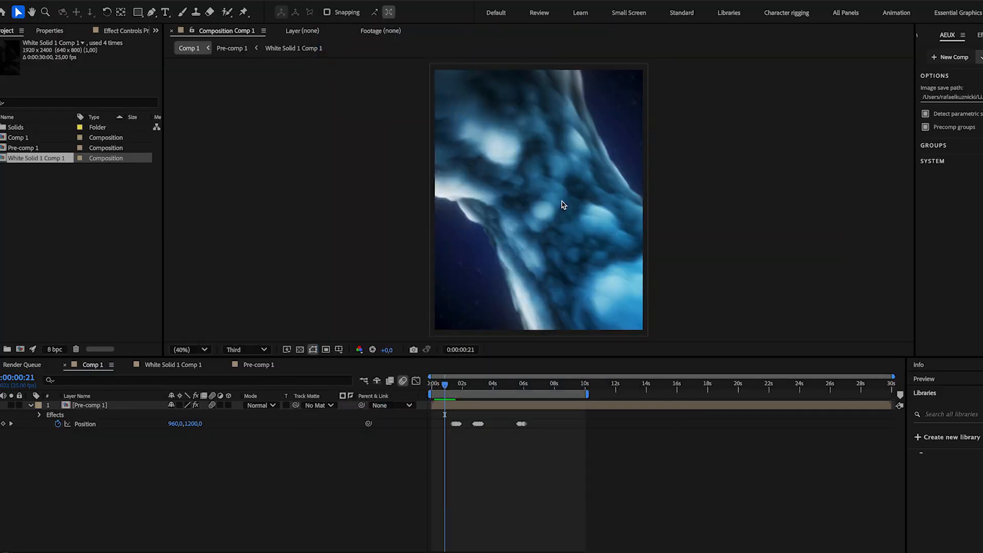
click(478, 391)
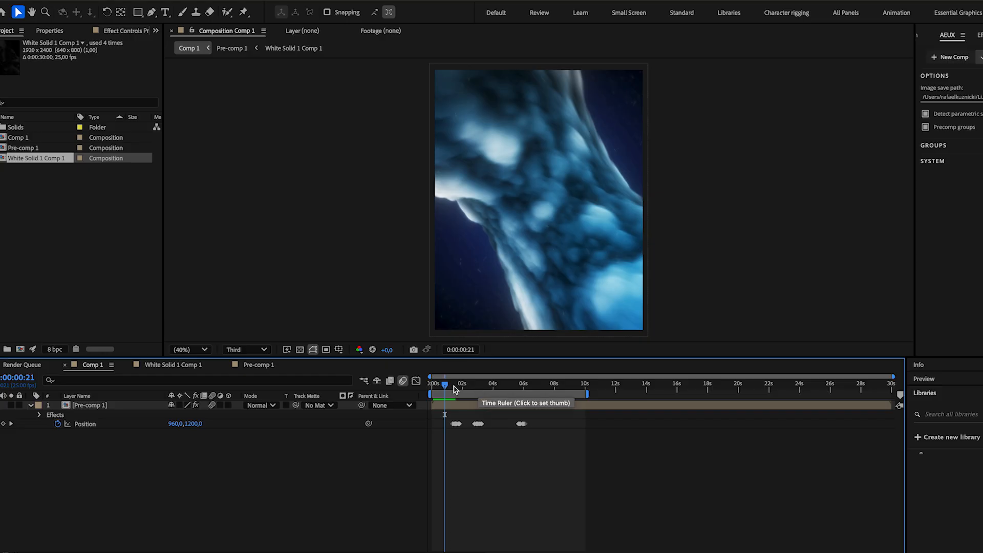
double_click(136, 406)
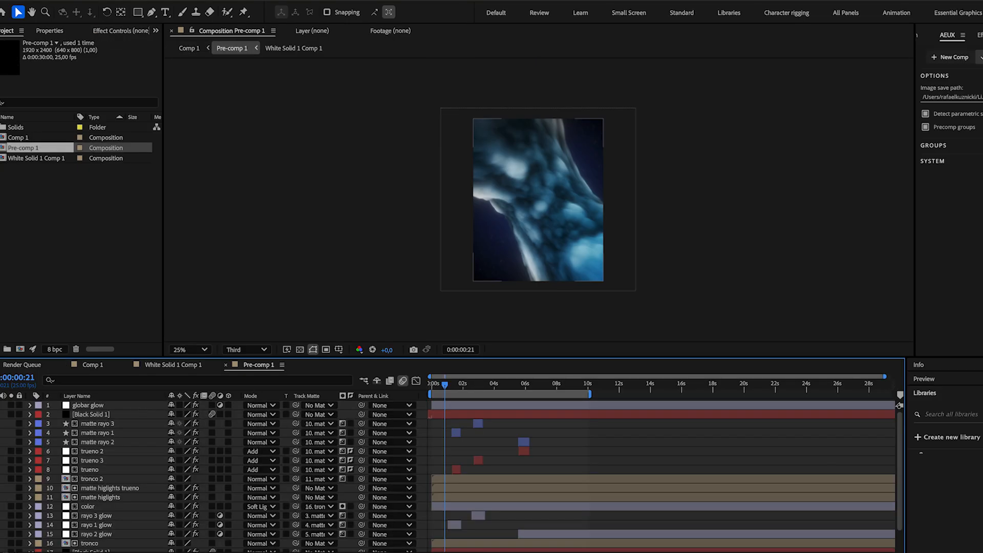
double_click(120, 405)
click(121, 31)
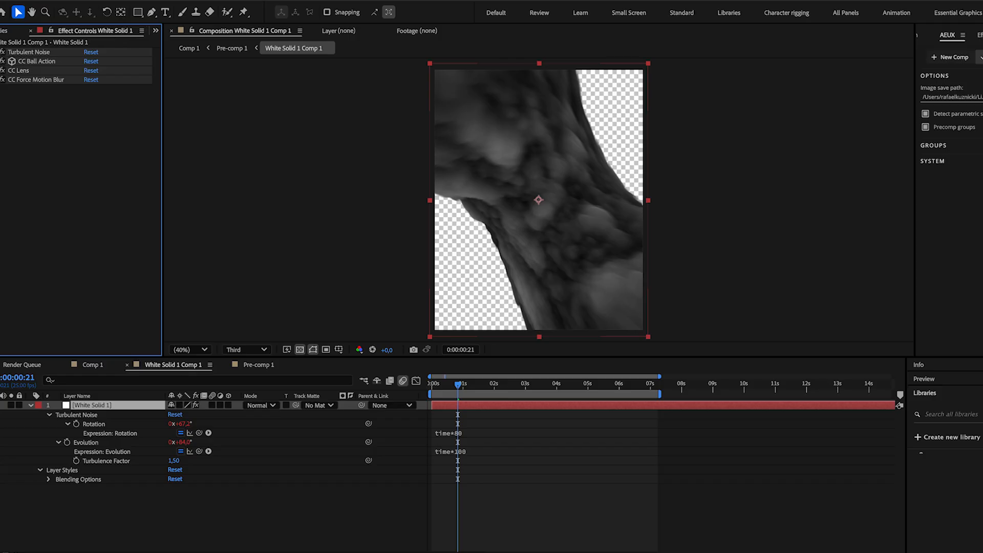
Disable all effects on the White Solid 1 layer, then re-enable only Turbulent Noise and CC Ball Action.
click(2, 51)
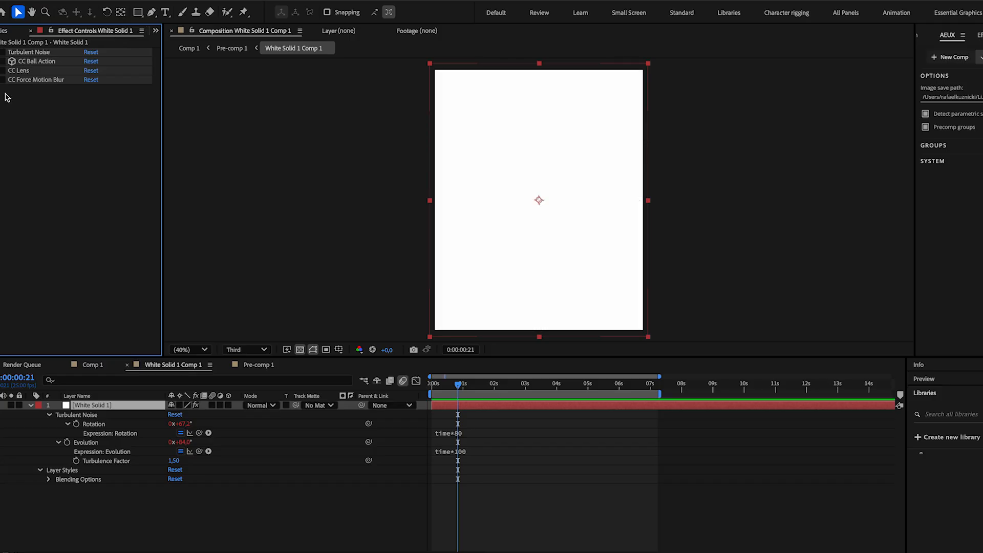
click(3, 52)
click(28, 53)
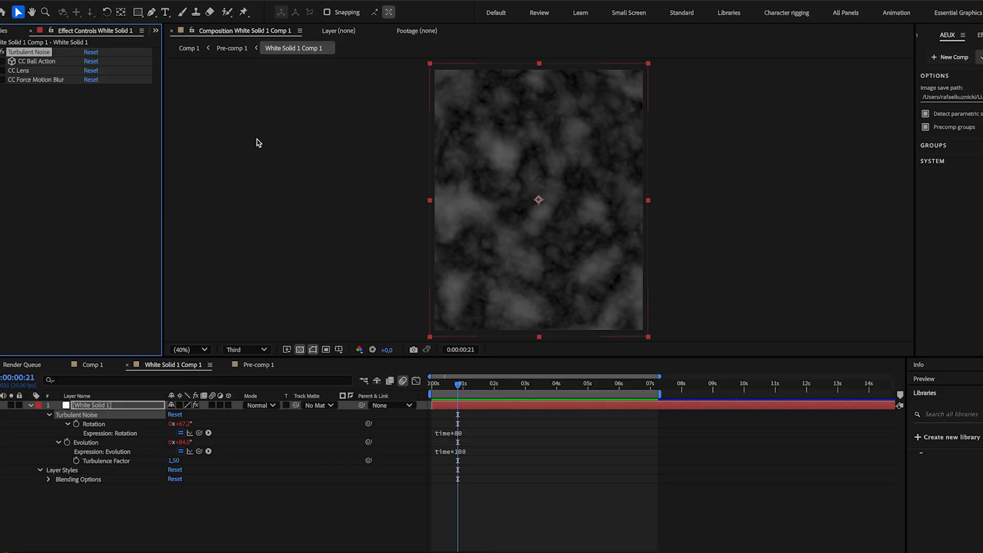
click(12, 61)
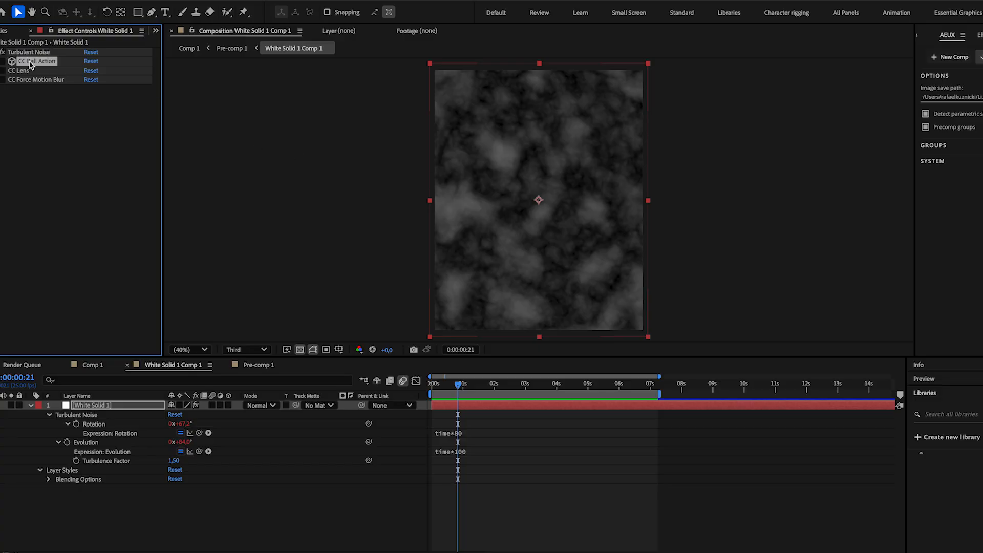
click(2, 62)
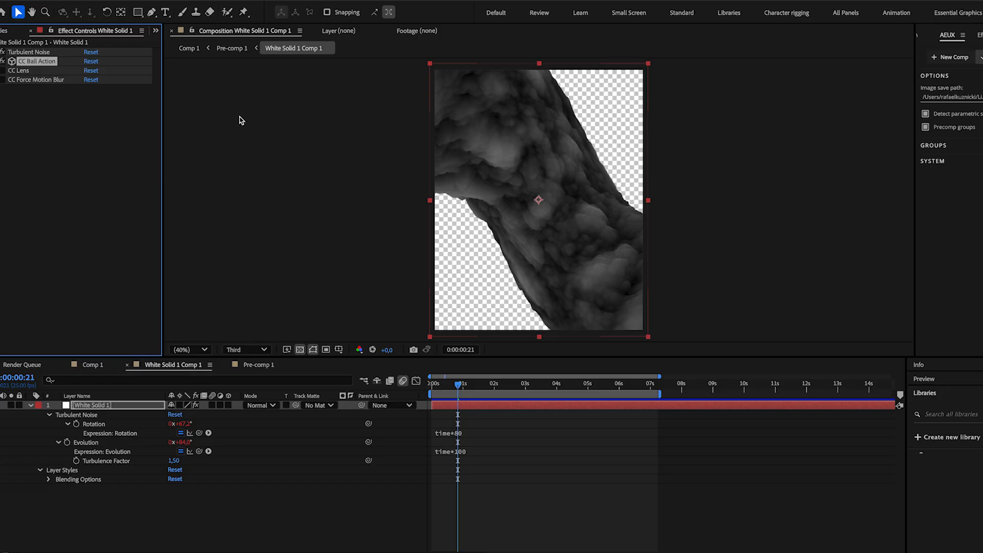
Preview the animated Turbulent Noise with CC Ball Action from the start of the composition.
click(27, 53)
drag(436, 390, 425, 393)
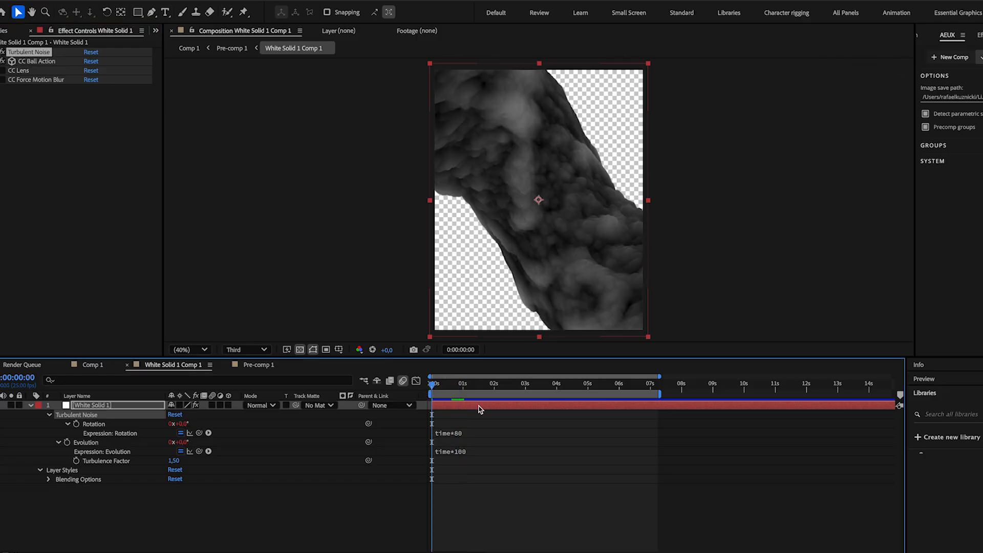
key(space)
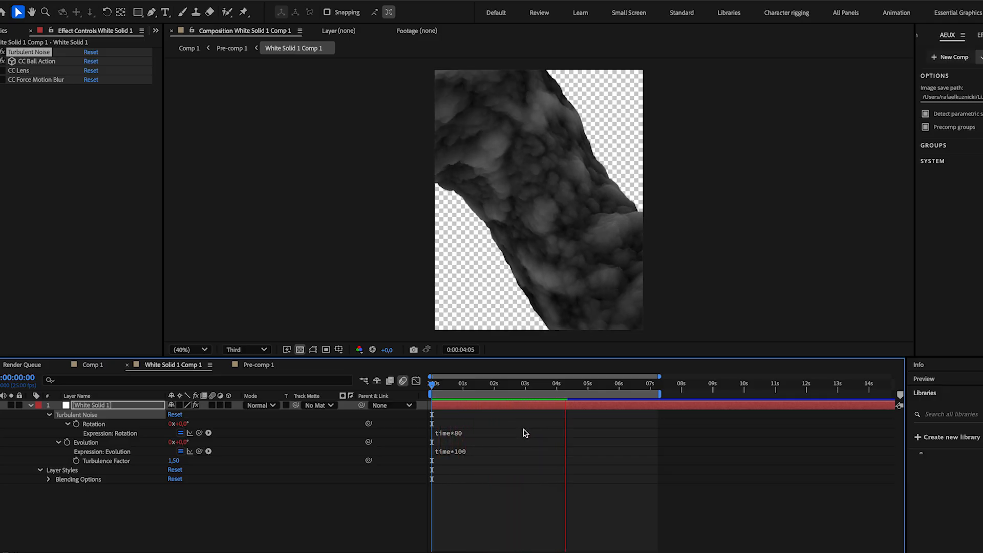
key(space)
Disable CC Ball Action and preview the Turbulent Noise animation alone from 0:00:01:24.
click(3, 61)
click(495, 384)
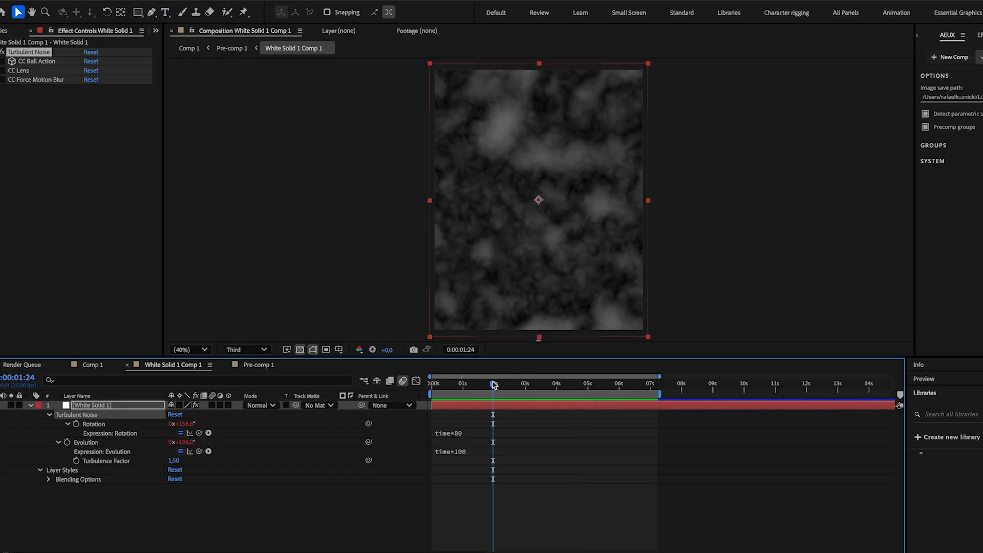
key(space)
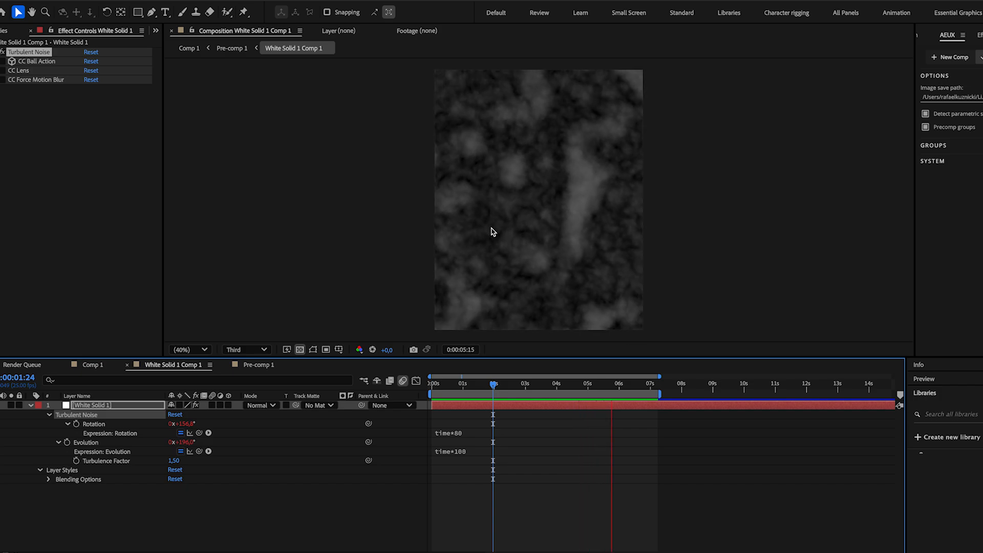
key(space)
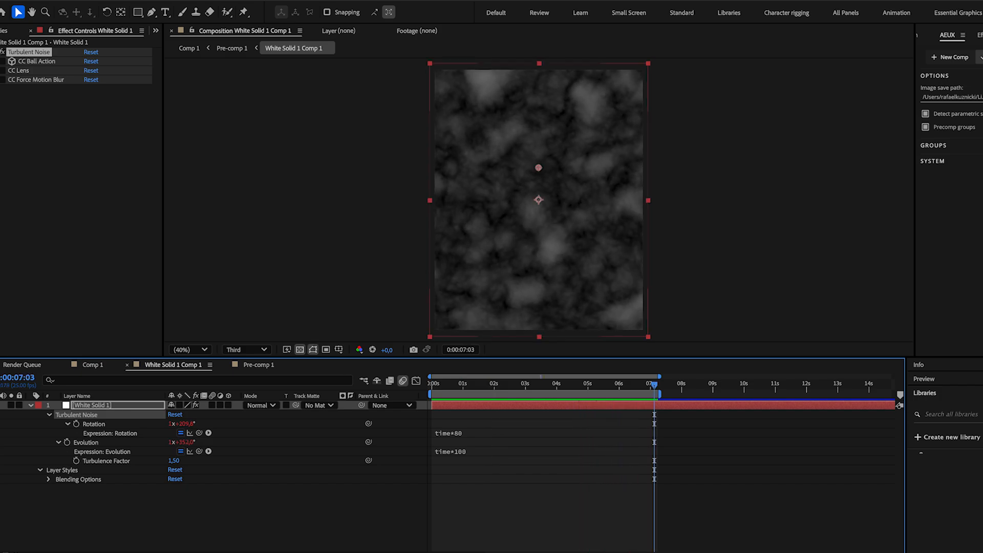
Find the CC Ball Action effect and add a second instance to White Solid 1, directly after Turbulent Noise.
click(976, 33)
click(972, 54)
text(cc ba)
drag(961, 73, 89, 138)
drag(36, 92, 36, 61)
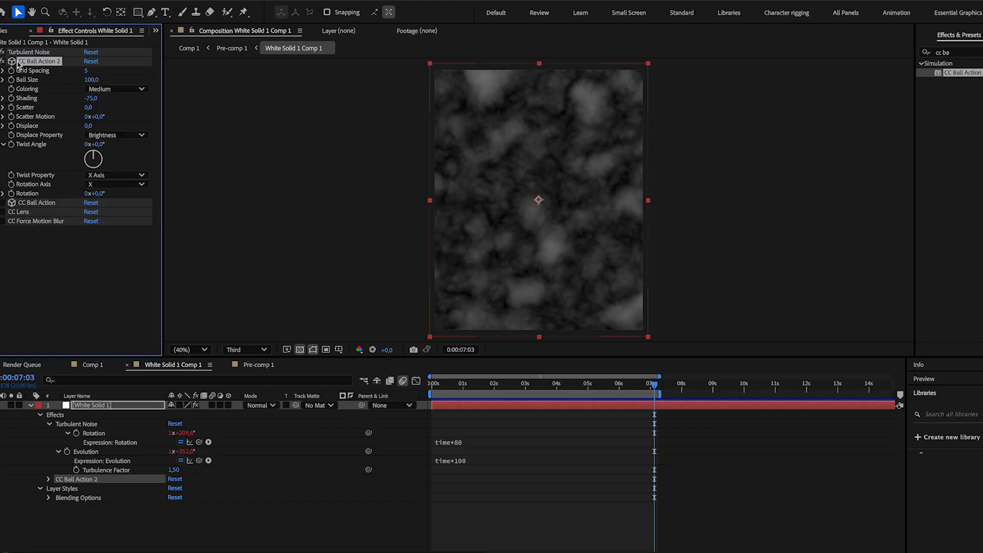
Set the new CC Ball Action's Grid Spacing to 1 and Ball Size to 260, with the original instance's settings expanded for reference.
click(87, 71)
key(Return)
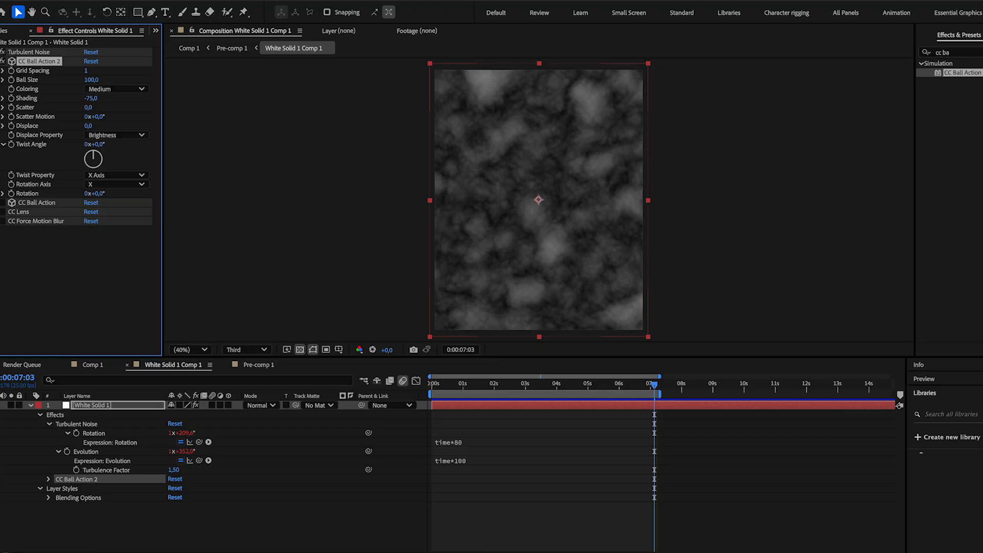
click(96, 80)
click(2, 203)
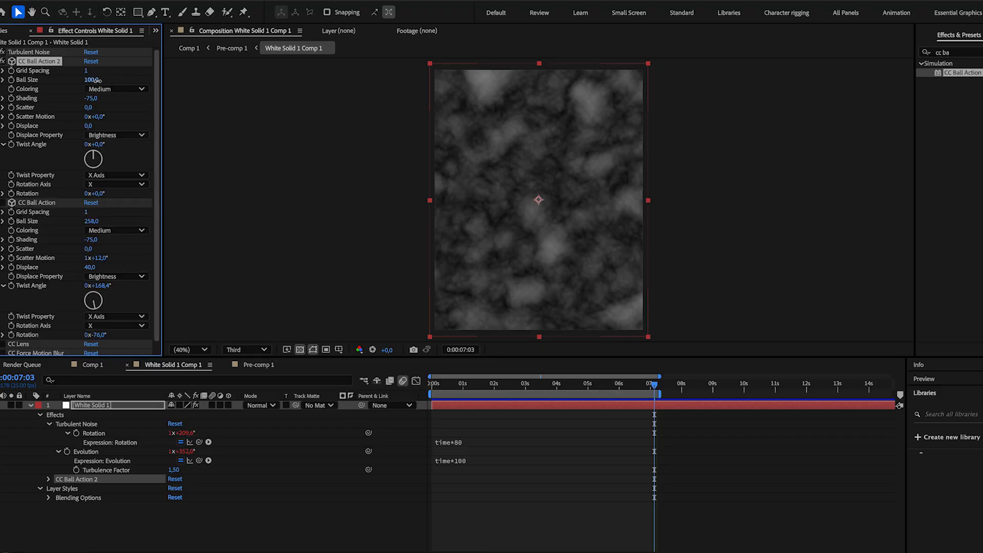
text(260)
key(Return)
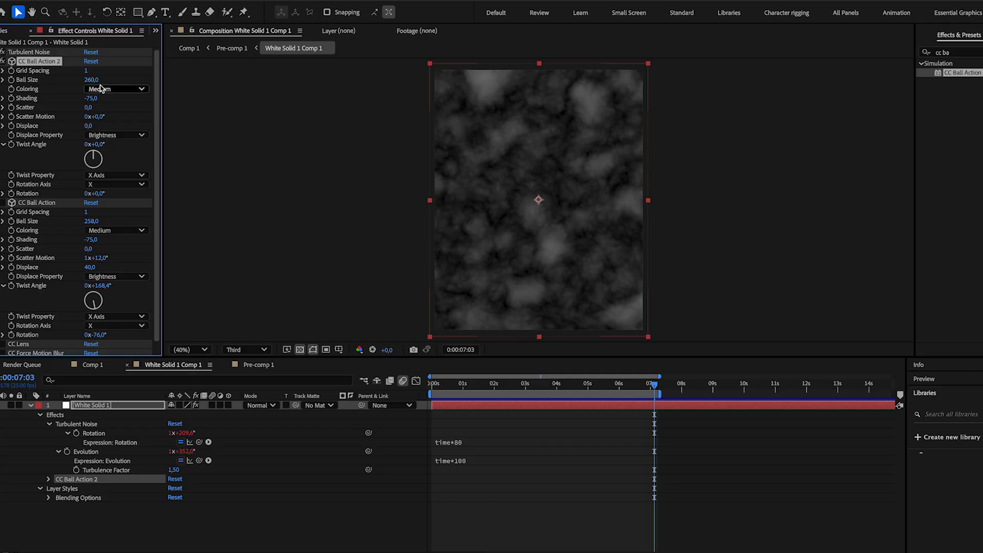
Set the new CC Ball Action's Displace to 40 and its Rotation to -80° with X as the rotation axis.
click(89, 125)
text(40)
key(Return)
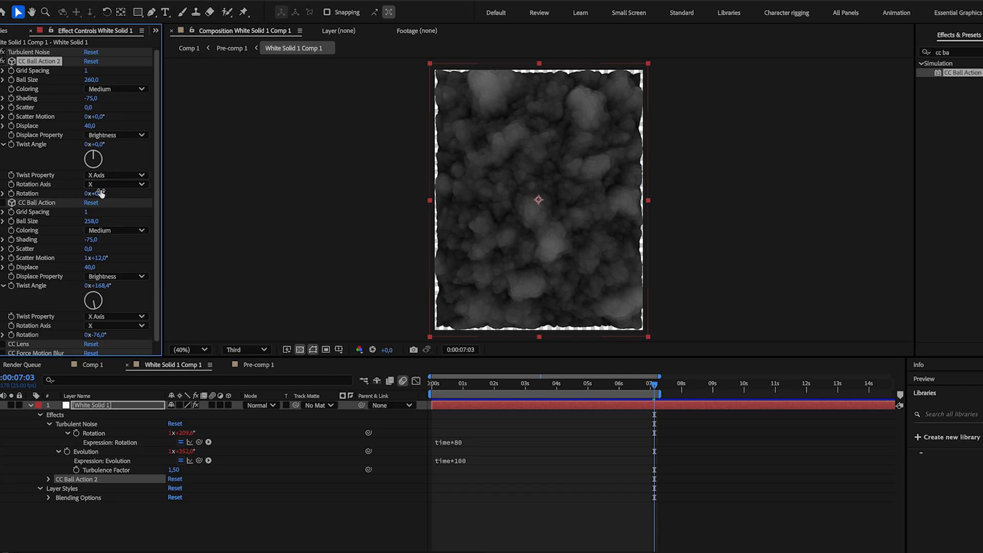
click(106, 189)
key(Escape)
click(99, 194)
text(-80)
key(Return)
click(110, 185)
click(103, 197)
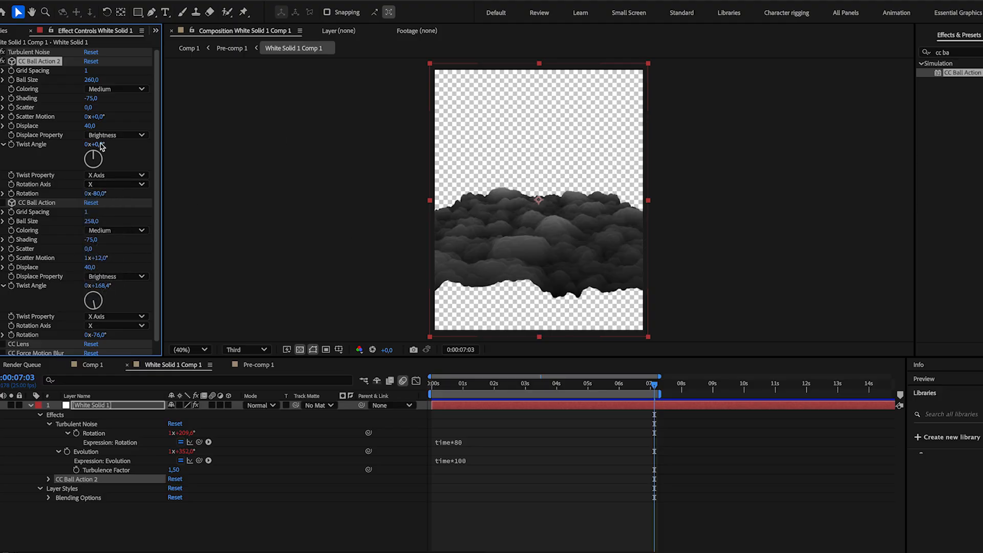
Try Twist Angles of 162° and 27° on the second CC Ball Action, then delete that effect instance.
drag(99, 144, 190, 144)
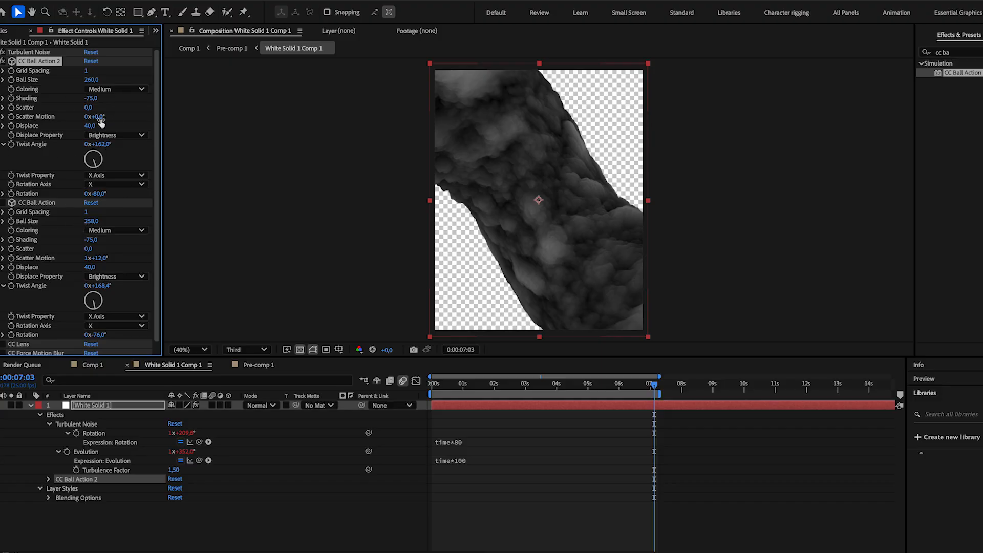
drag(97, 144, 12, 62)
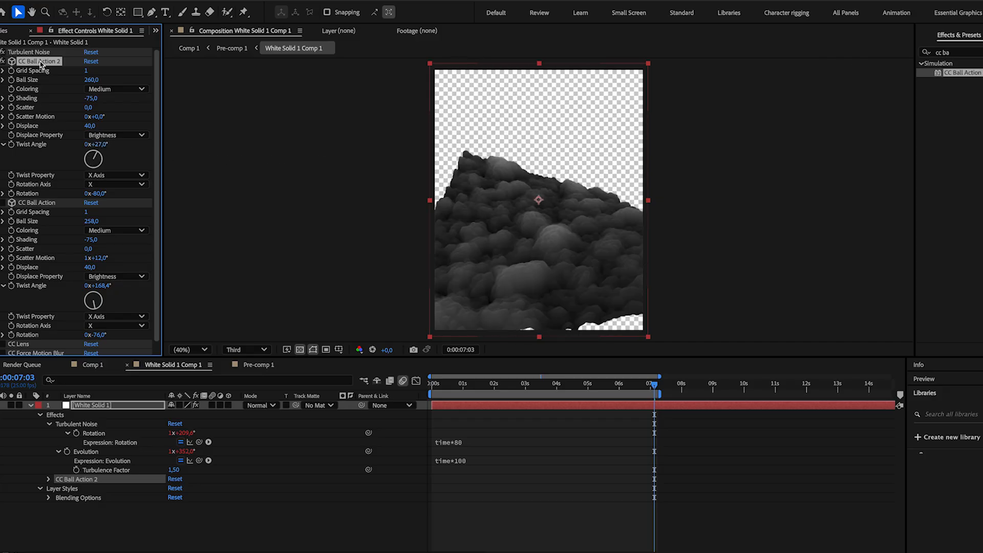
key(Delete)
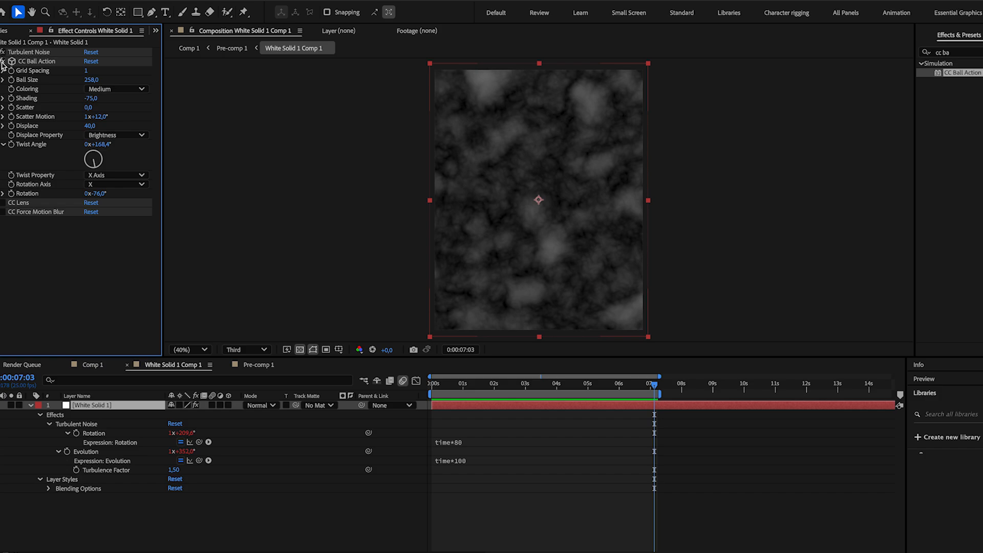
Re-enable the original CC Ball Action, CC Lens and CC Force Motion Blur, and check the result at 0:00:03:10.
click(2, 61)
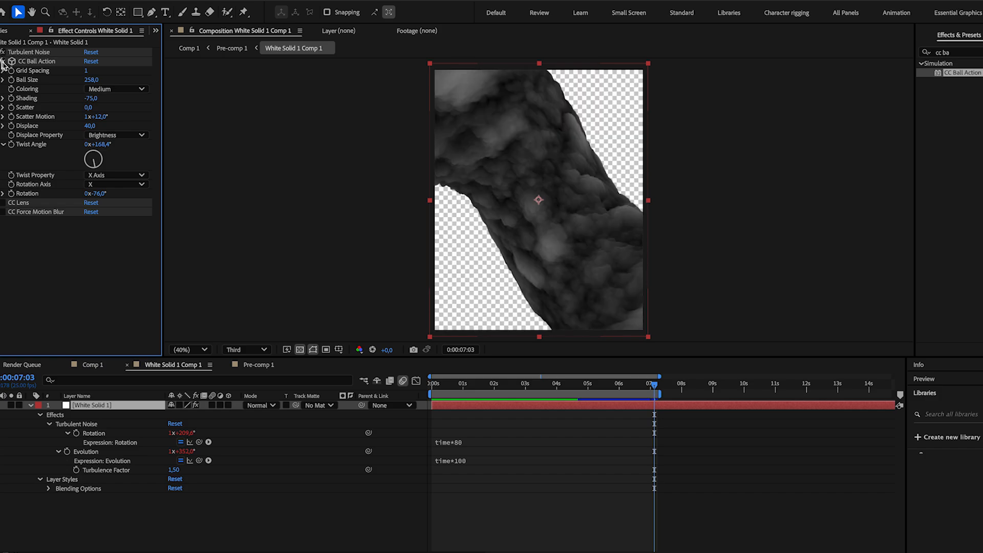
click(3, 203)
click(20, 203)
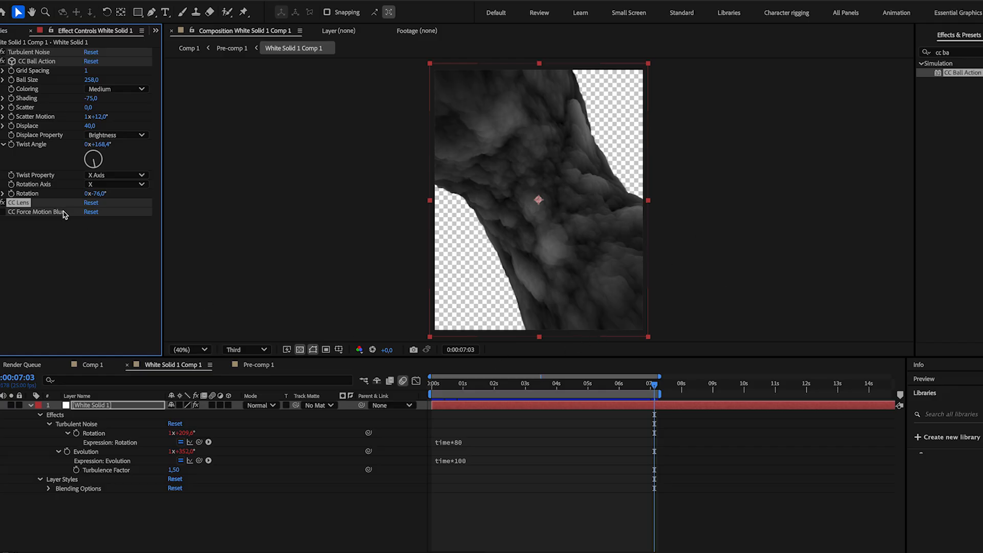
click(3, 212)
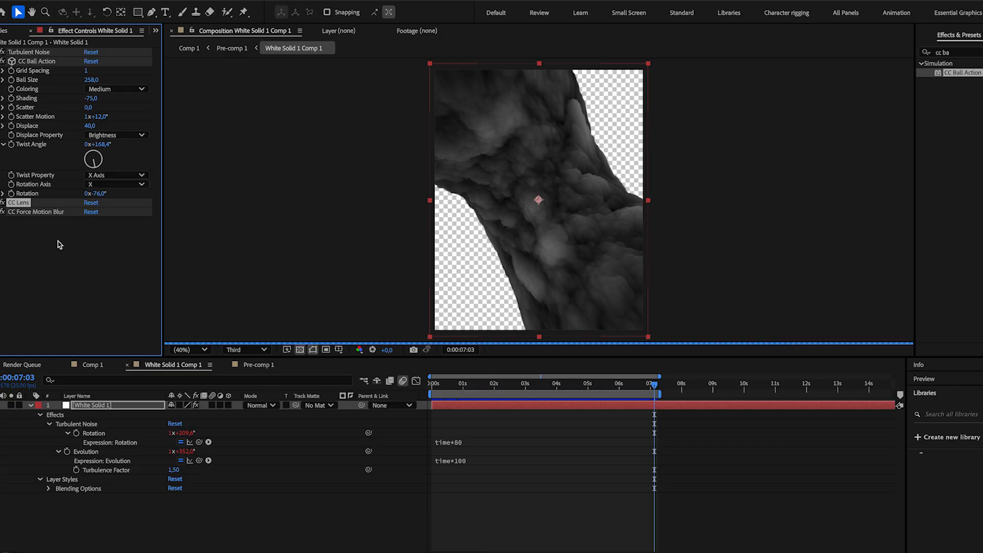
click(538, 388)
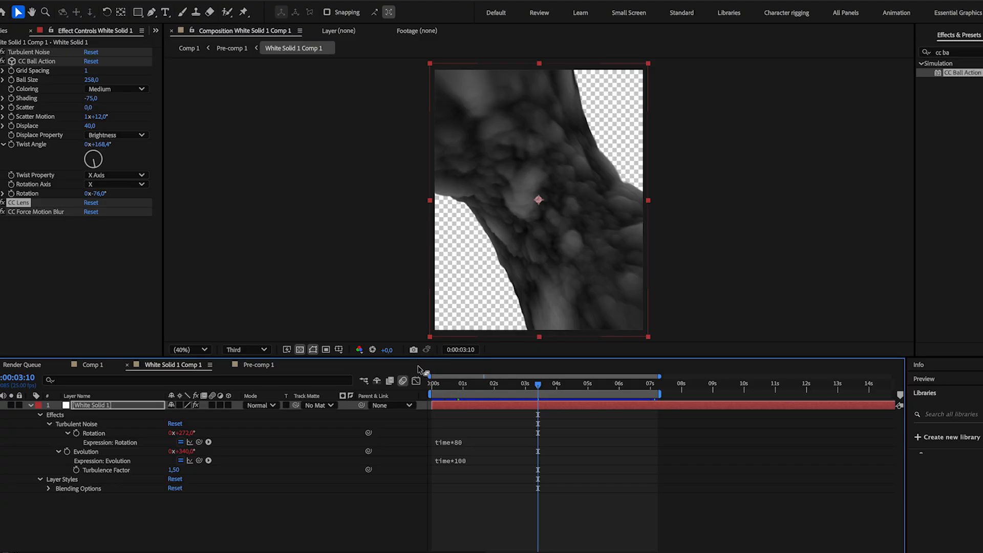
Go back to Pre-comp 1 and fit the composition in the viewer.
click(93, 250)
click(617, 450)
key(Tab)
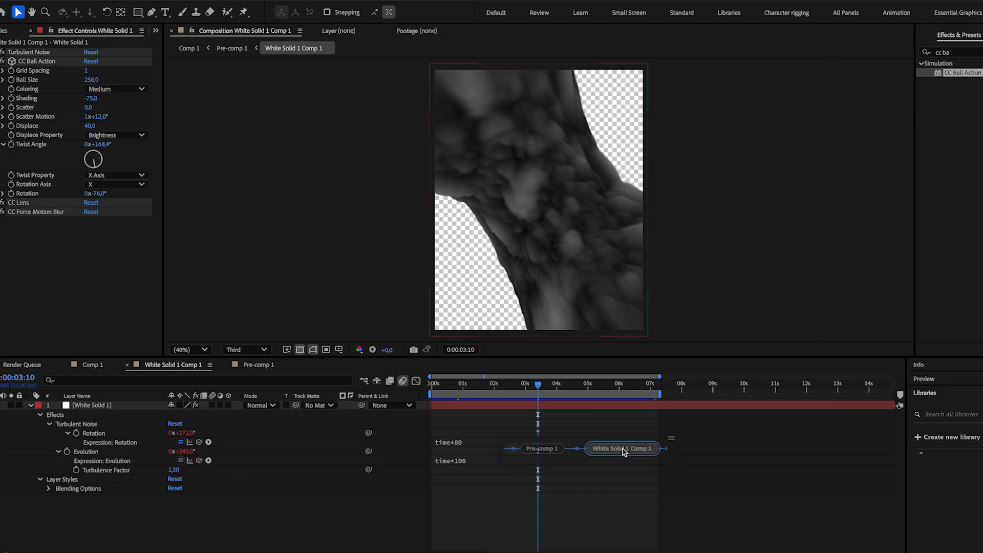
click(542, 448)
click(202, 353)
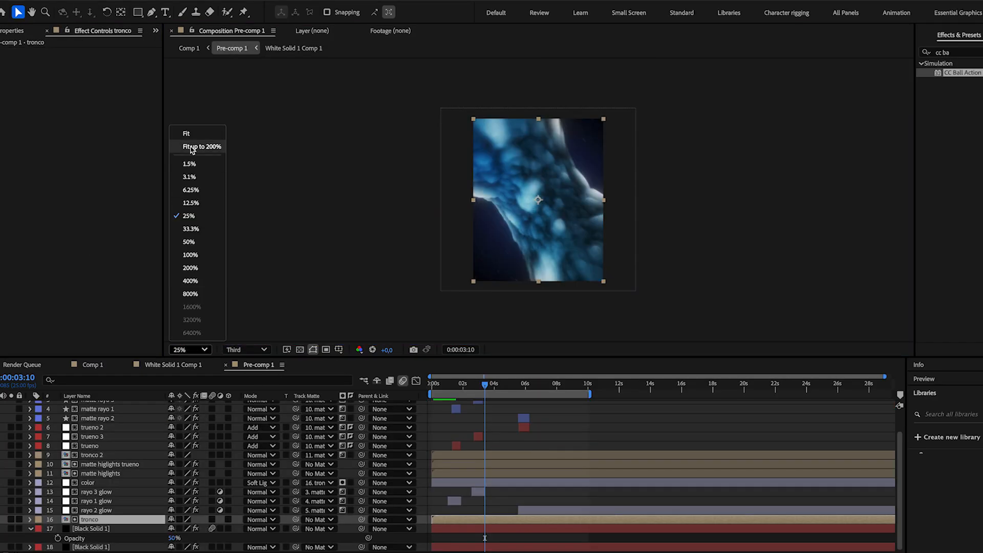
click(193, 141)
click(761, 210)
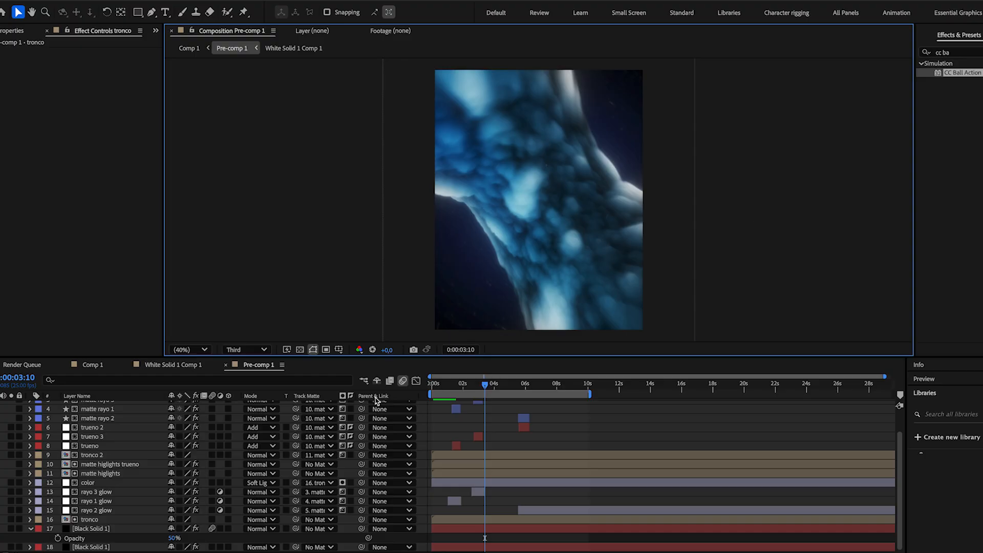
Try Full preview resolution for Pre-comp 1, then set it to Half.
click(236, 351)
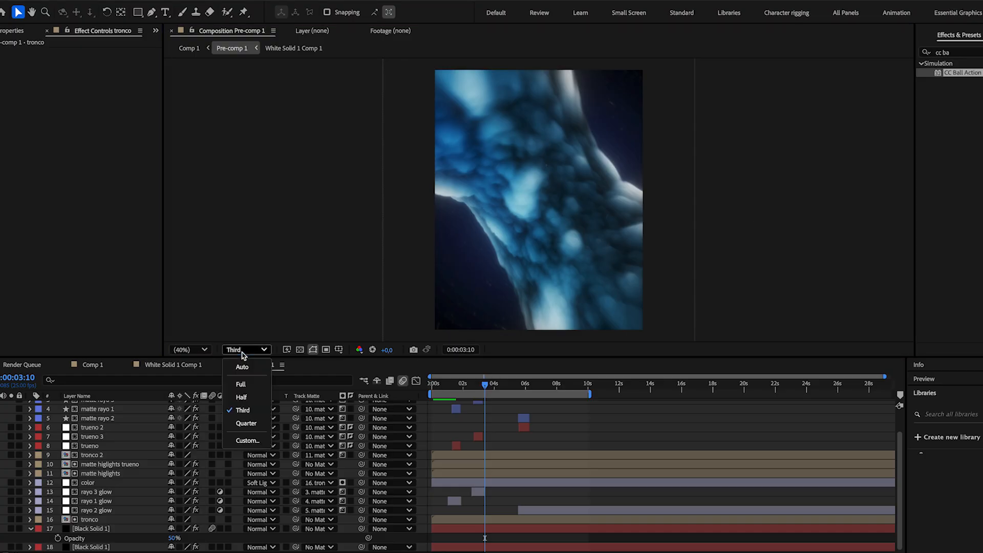
click(239, 382)
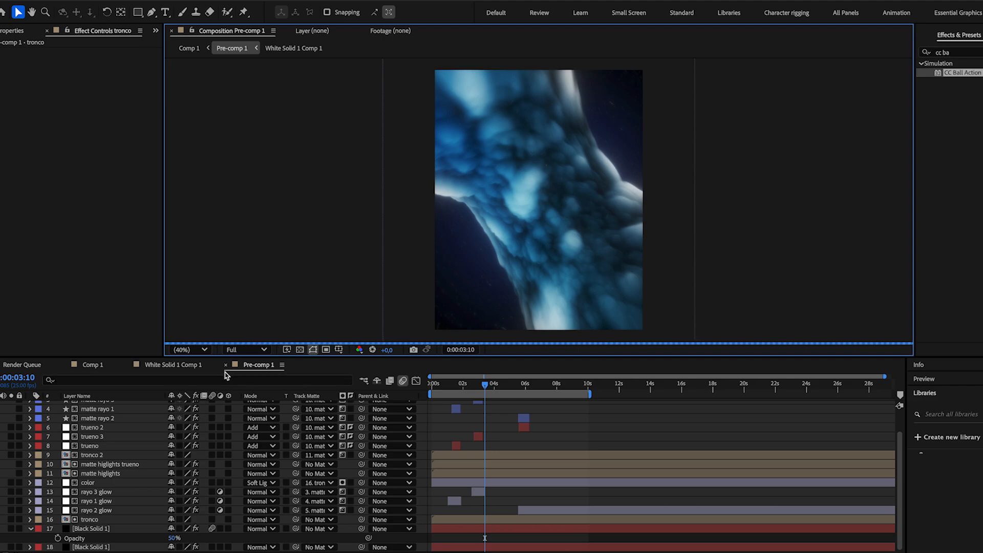
click(232, 349)
click(241, 397)
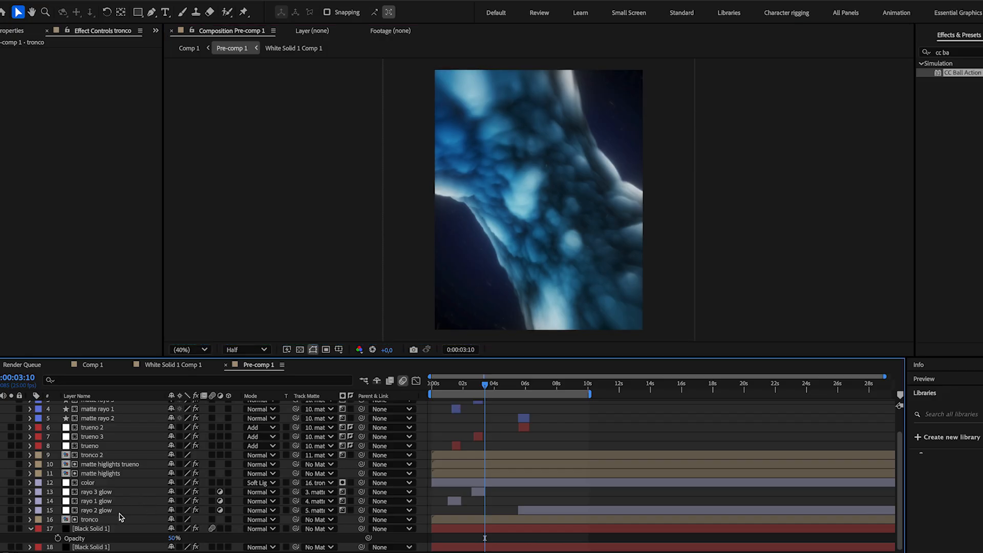
Solo the bottommost Black Solid 1 layer and select its Gradient Ramp effect to examine the background settings.
click(11, 547)
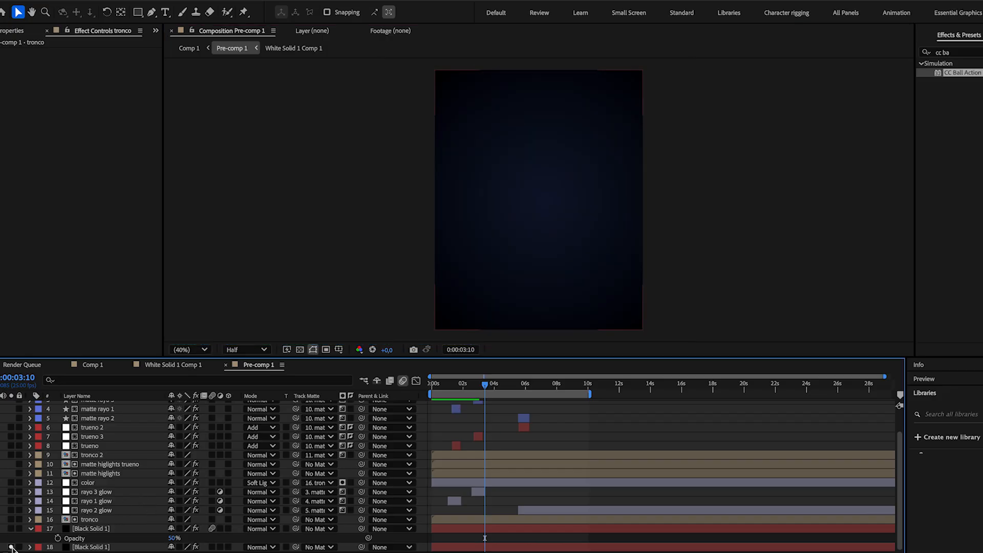
click(79, 547)
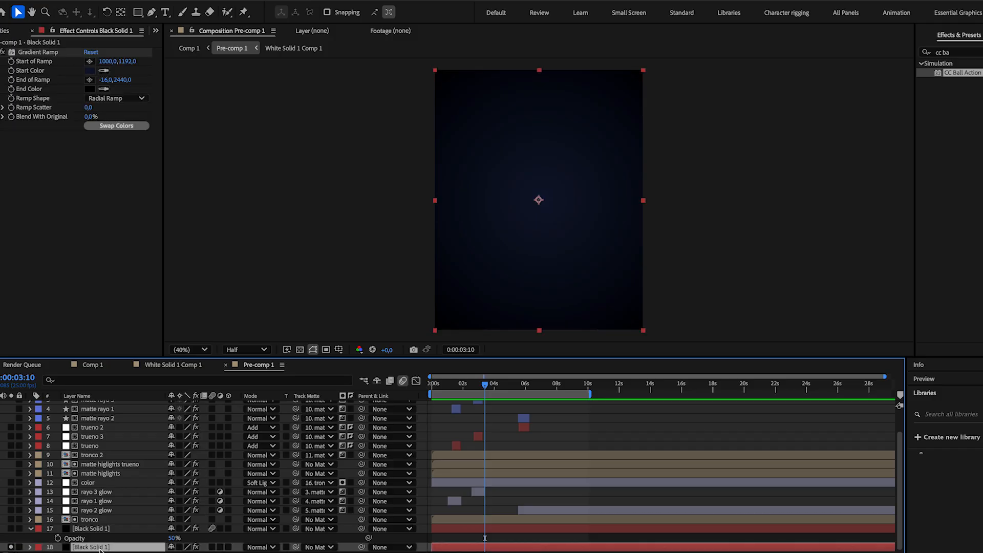
click(55, 53)
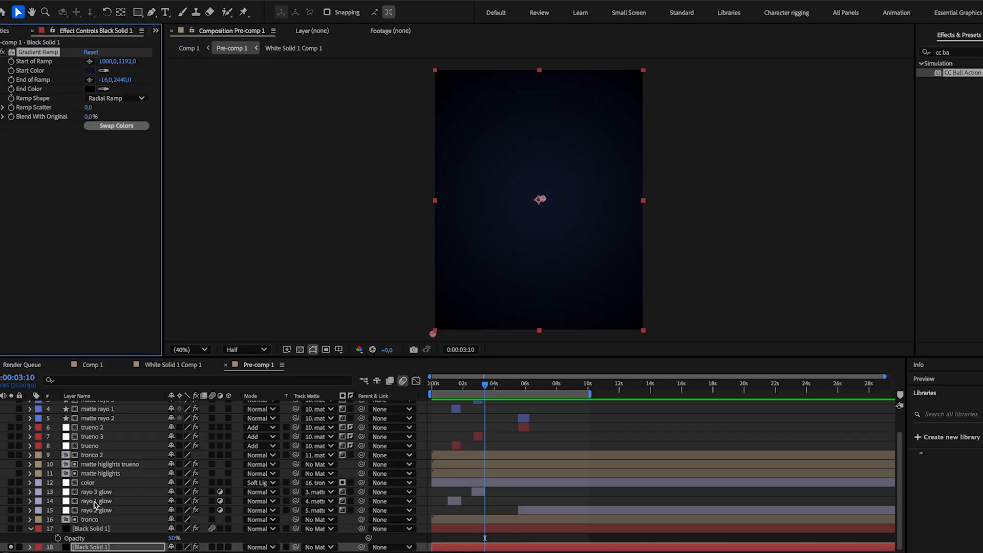
Solo the Black Solid 1 layer directly above the gradient background and select its CC Snowfall effect to examine the settings.
click(11, 529)
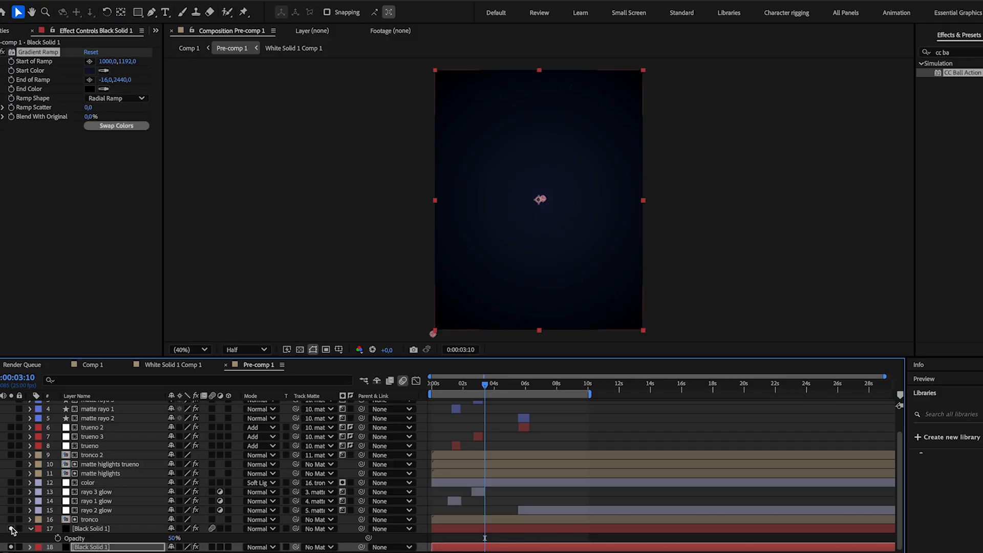
key(period)
key(period)
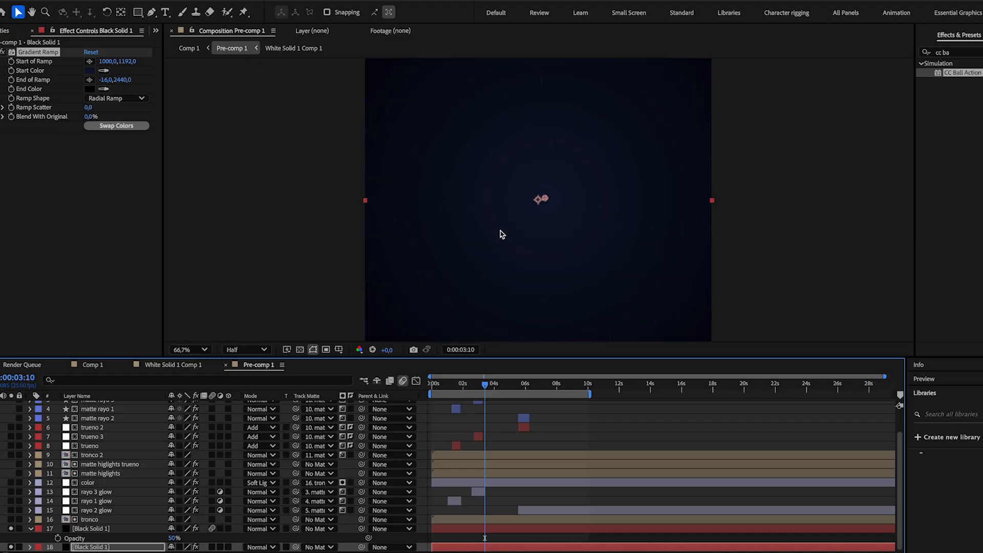
click(116, 530)
click(37, 53)
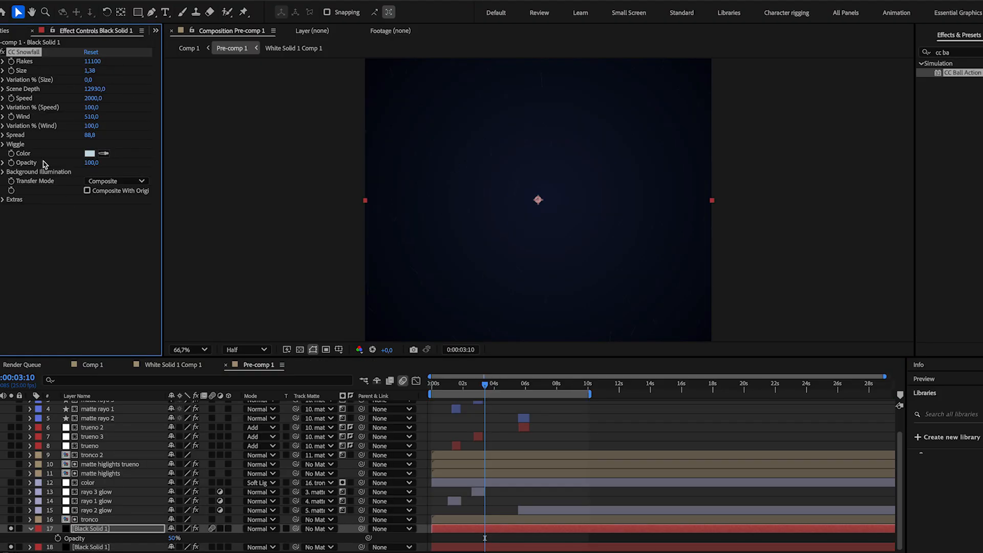
Preview the lower snowfall layer over the background from 0:00:00:00.
drag(461, 388, 431, 387)
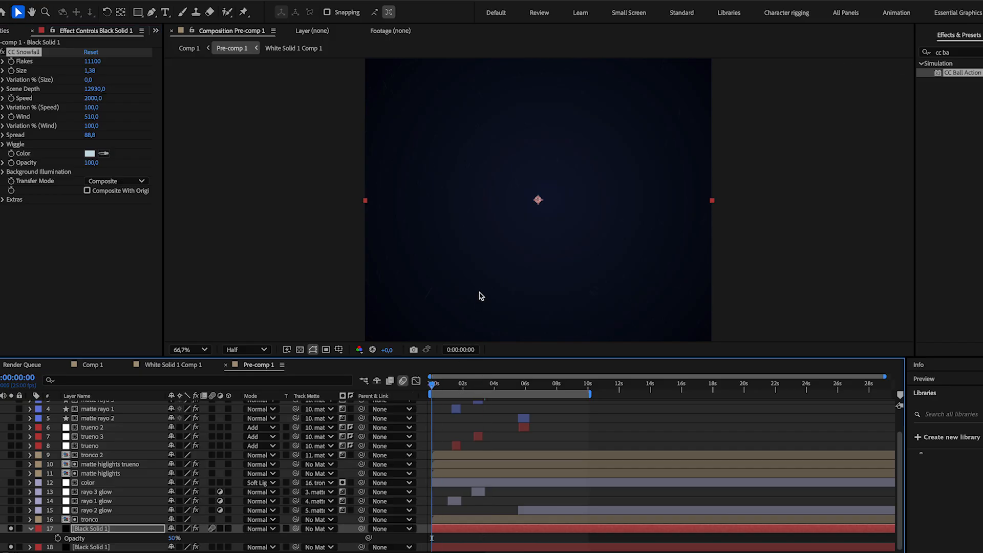
key(space)
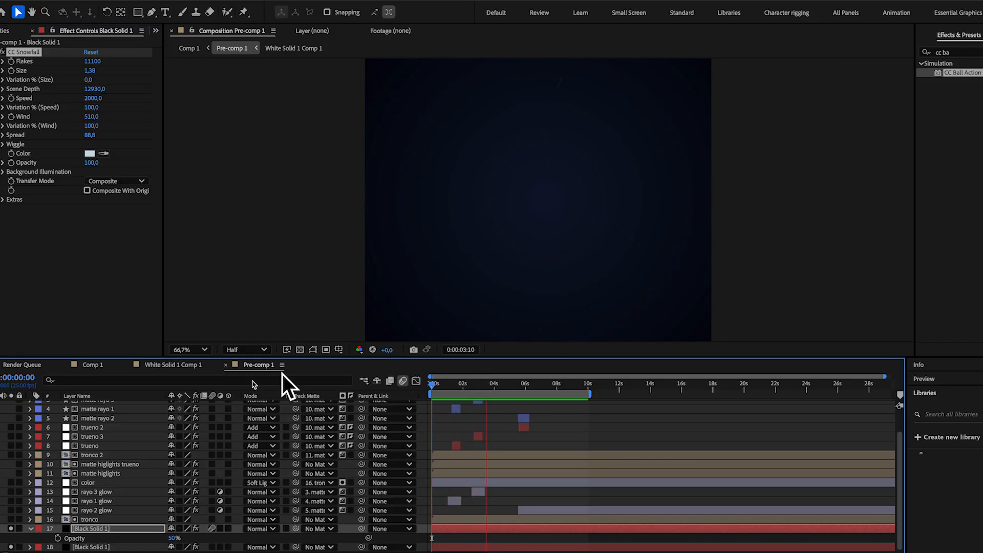
scroll(101, 422, up, 1)
key(space)
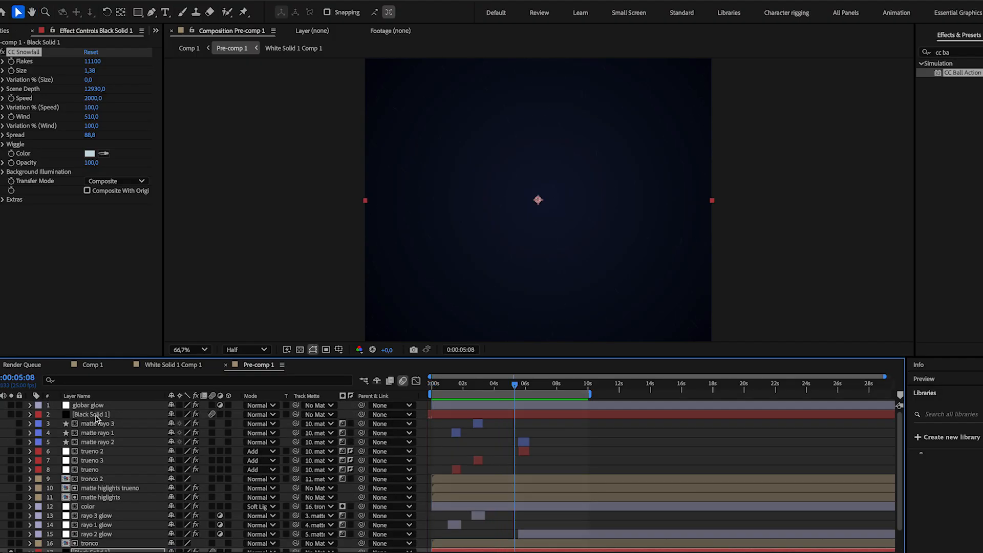
Select and solo the Black Solid 1 snowfall layer below globar glow, and preview it over the background.
key(ctrl+z)
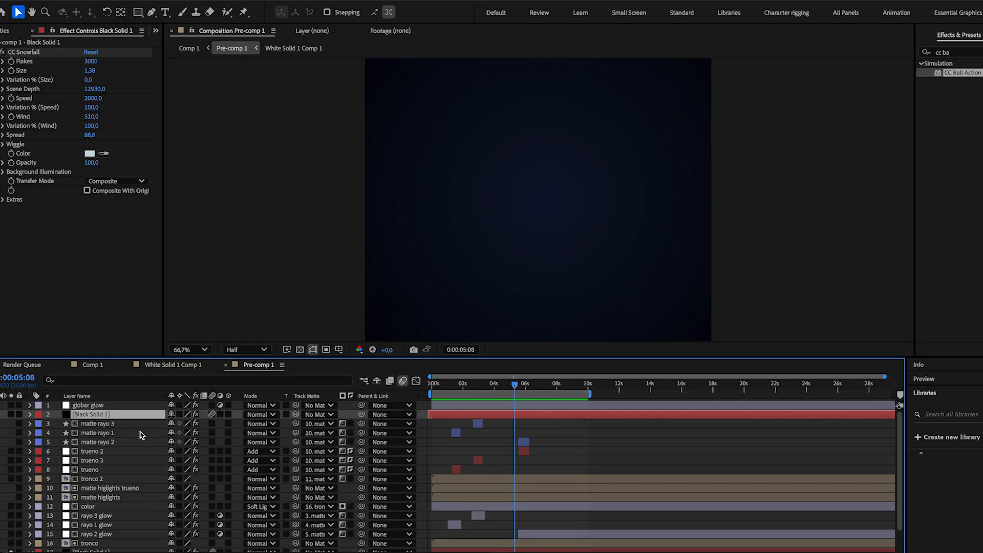
scroll(114, 500, down, 1)
scroll(129, 512, up, 1)
click(11, 414)
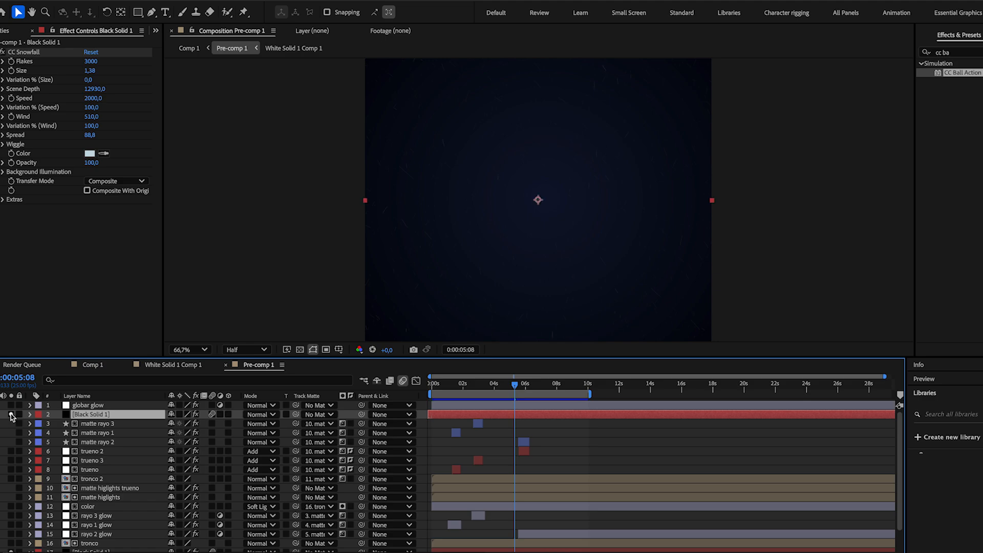
key(space)
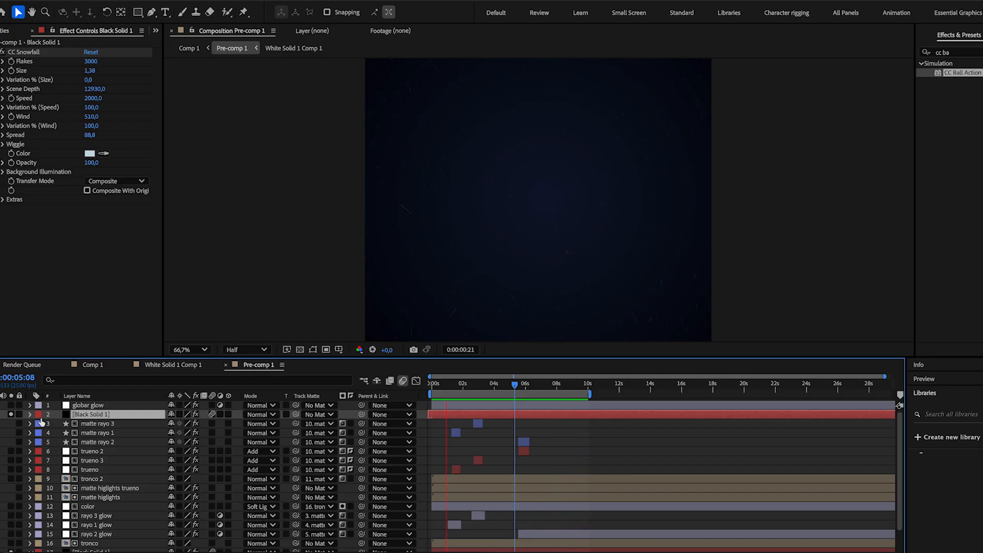
key(space)
Turn off solo on the Black Solid 1 layers and solo only tronco, showing the whole frame at 33.3% zoom.
scroll(128, 456, down, 2)
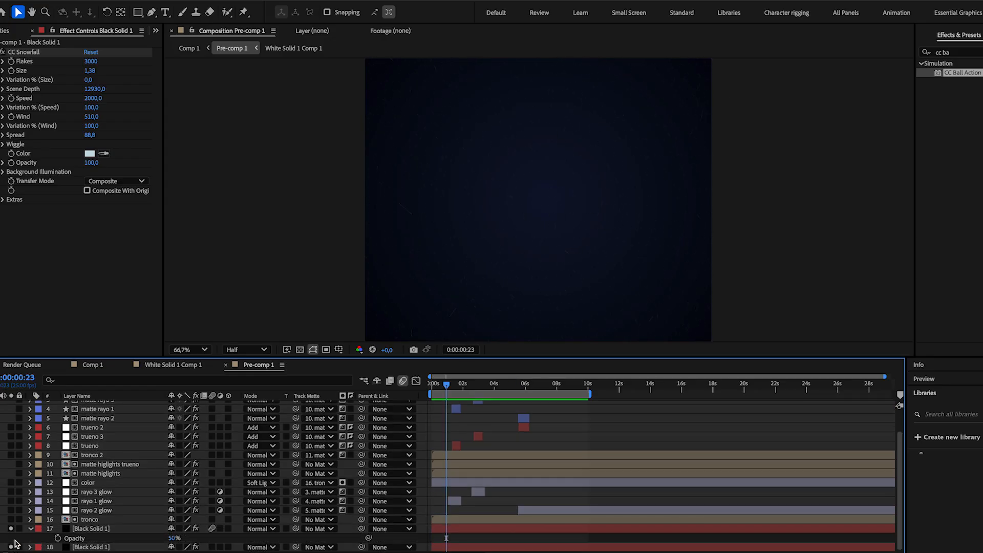
click(75, 530)
click(90, 521)
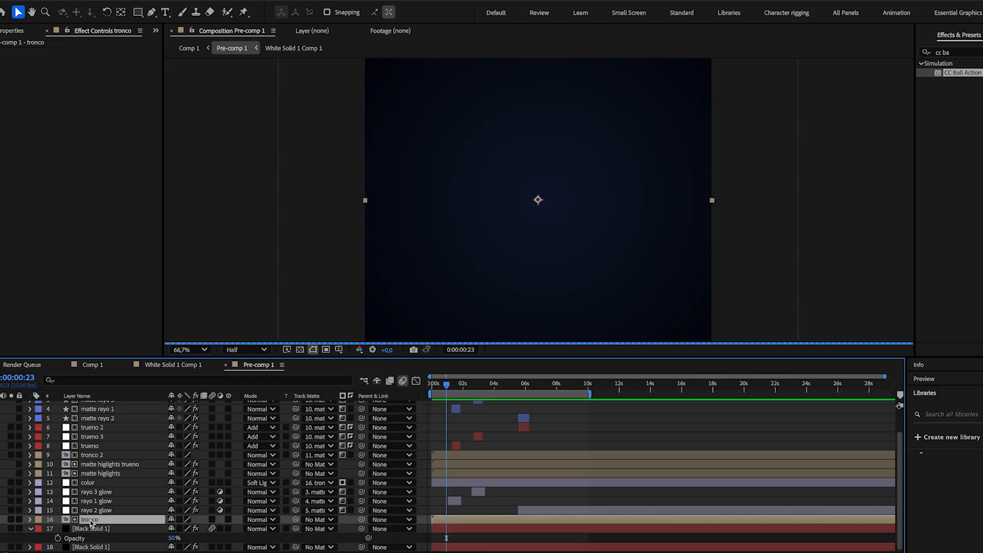
click(12, 520)
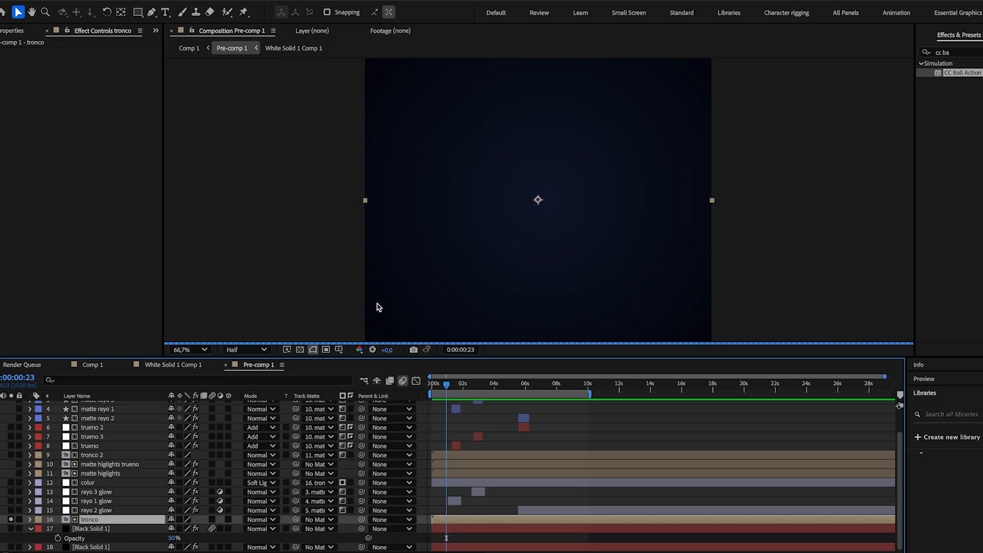
key(comma)
key(comma)
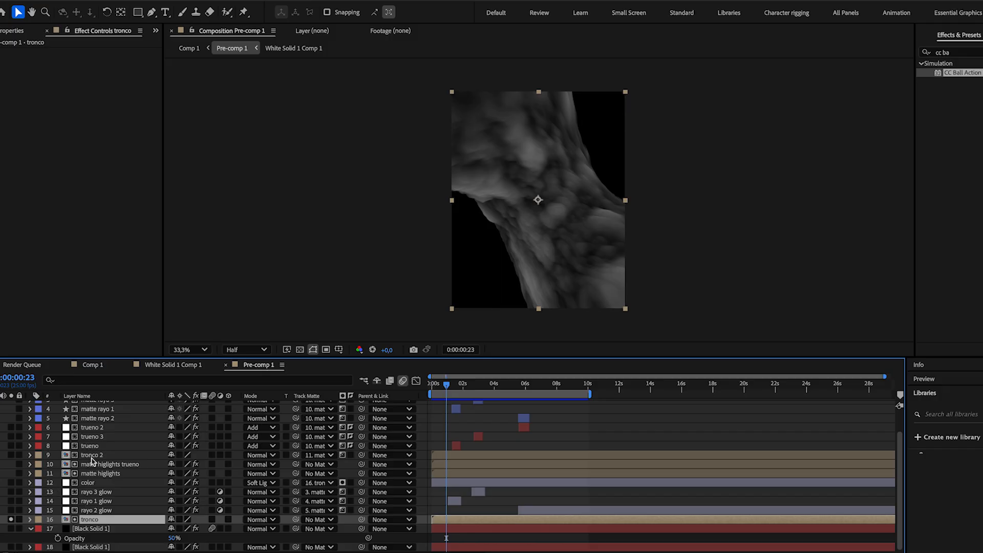
Select the color layer's Thicc Stroke effect and solo the layer together with tronco.
click(86, 484)
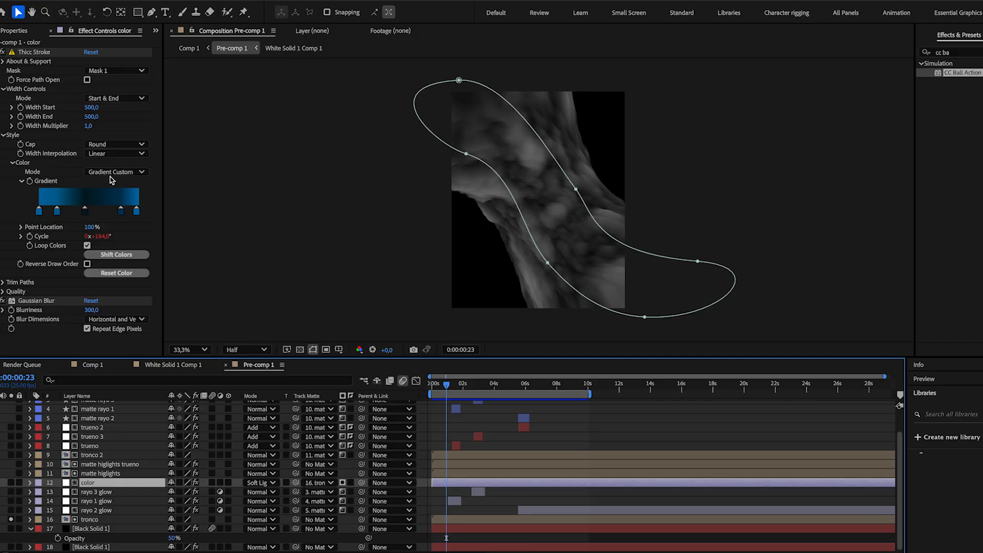
click(32, 51)
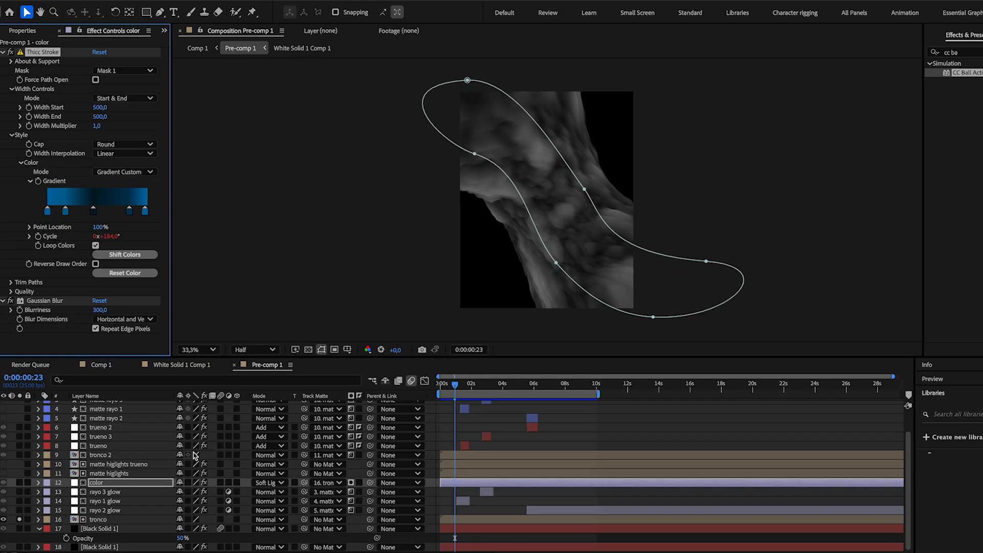
click(20, 483)
Set the color layer's blending mode to Normal and check its cycling gradient at 0:00:03:13 and 0:00:04:22.
click(266, 483)
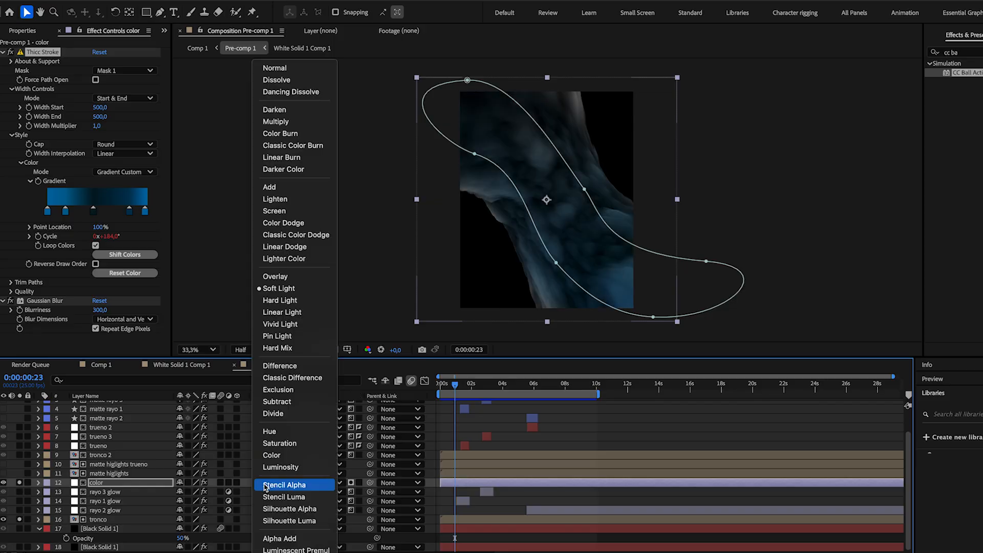
click(275, 68)
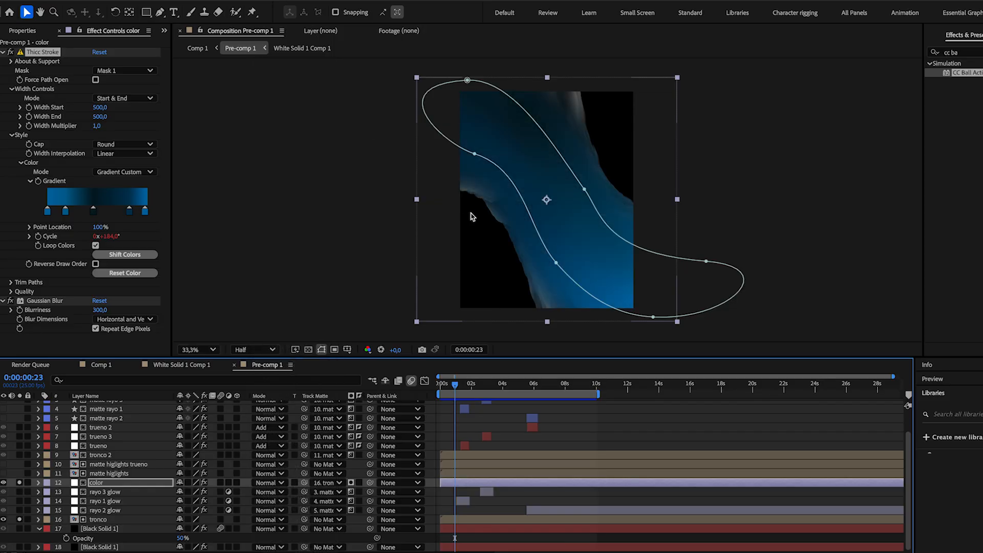
drag(473, 390, 496, 387)
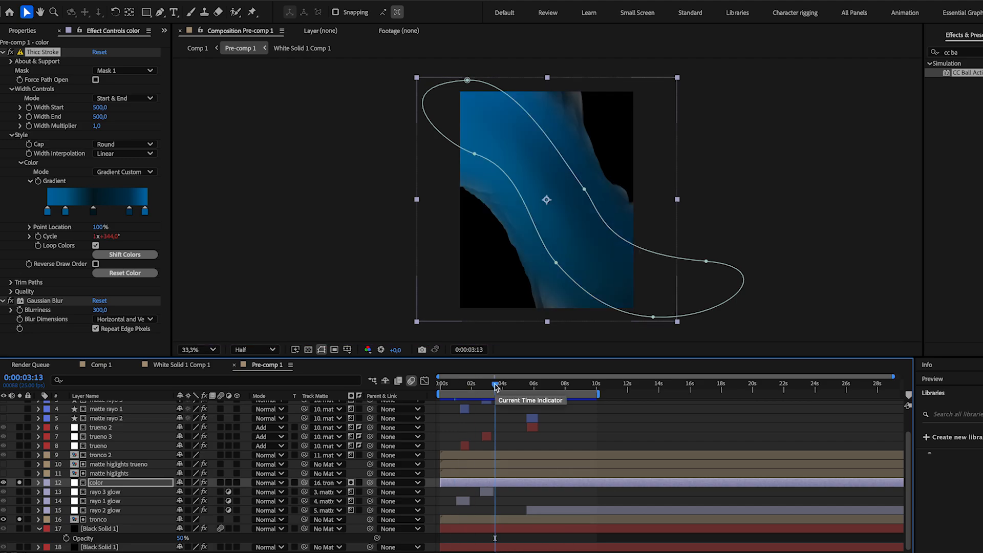
click(515, 386)
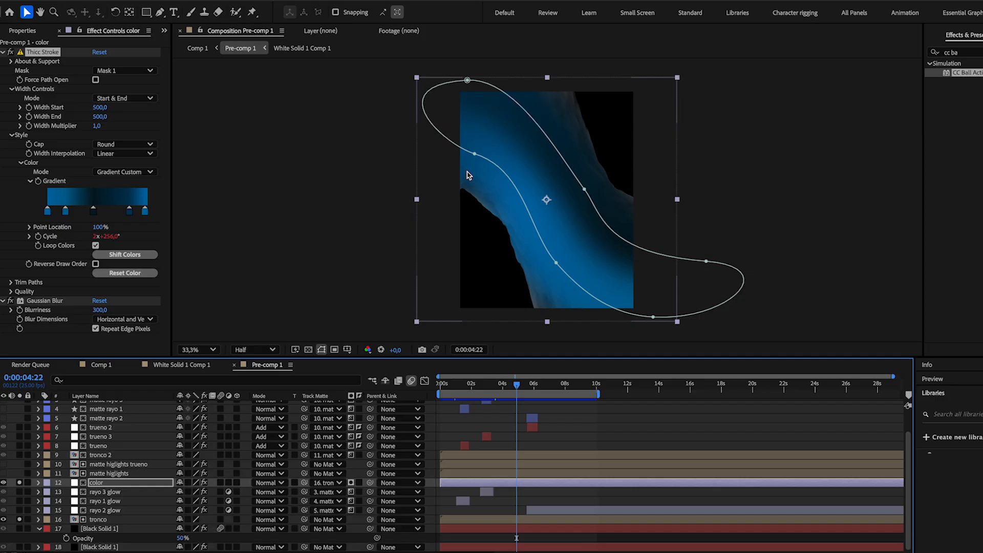
Set the color layer's blending mode to Soft Light and toggle its solo off and on to compare the result.
click(277, 483)
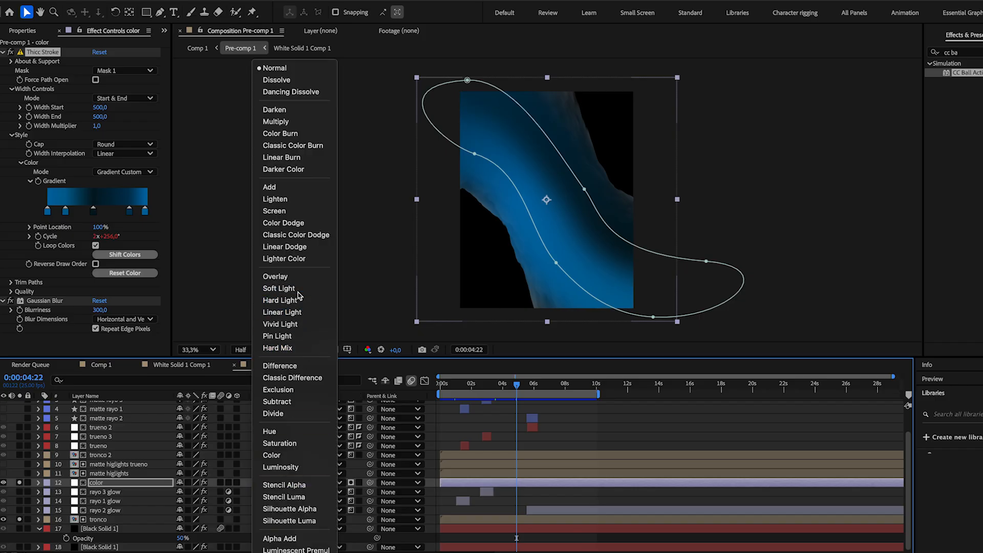
click(279, 288)
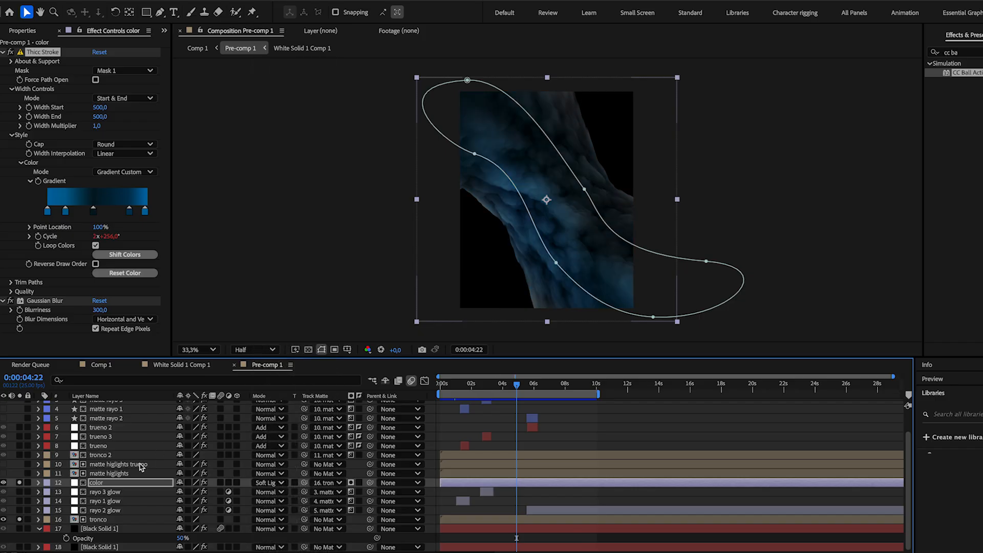
click(19, 482)
click(19, 482)
Select the matte higlights layer and turn off solo on the color and tronco layers.
scroll(124, 475, up, 2)
scroll(121, 478, up, 1)
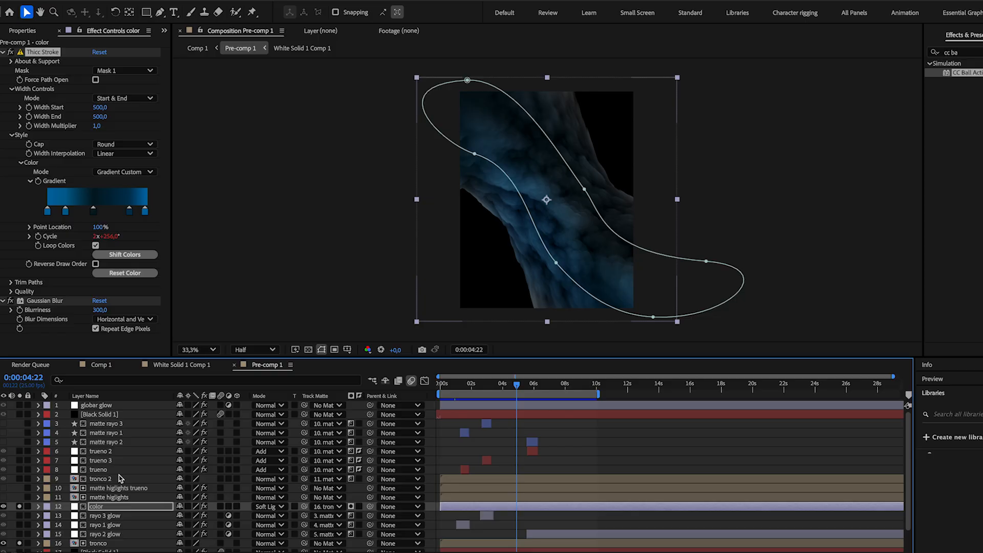
click(109, 498)
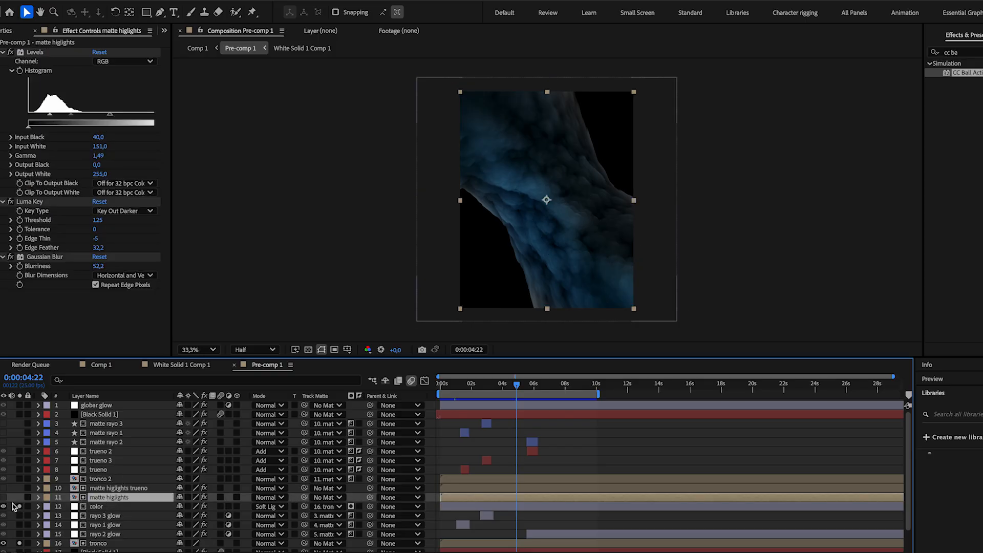
click(20, 507)
scroll(18, 517, down, 1)
click(19, 518)
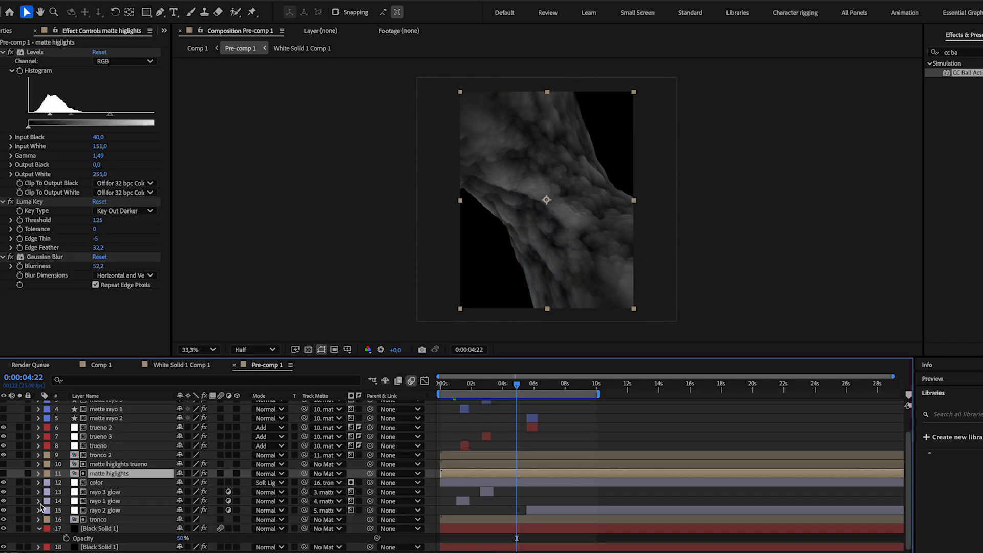
scroll(100, 508, up, 1)
scroll(100, 507, down, 1)
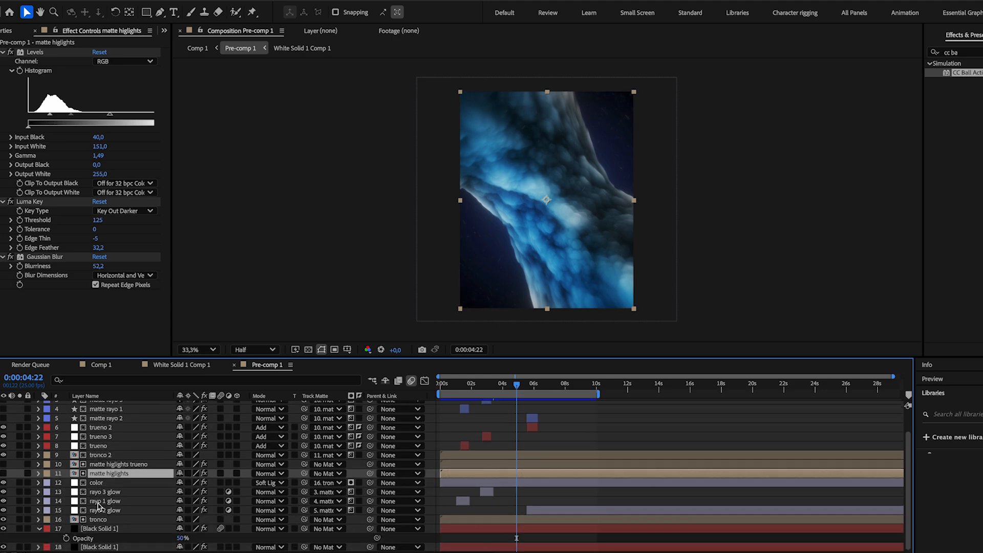
Solo matte higlights and briefly solo tronco with it to compare the highlight areas with the cloud.
click(19, 473)
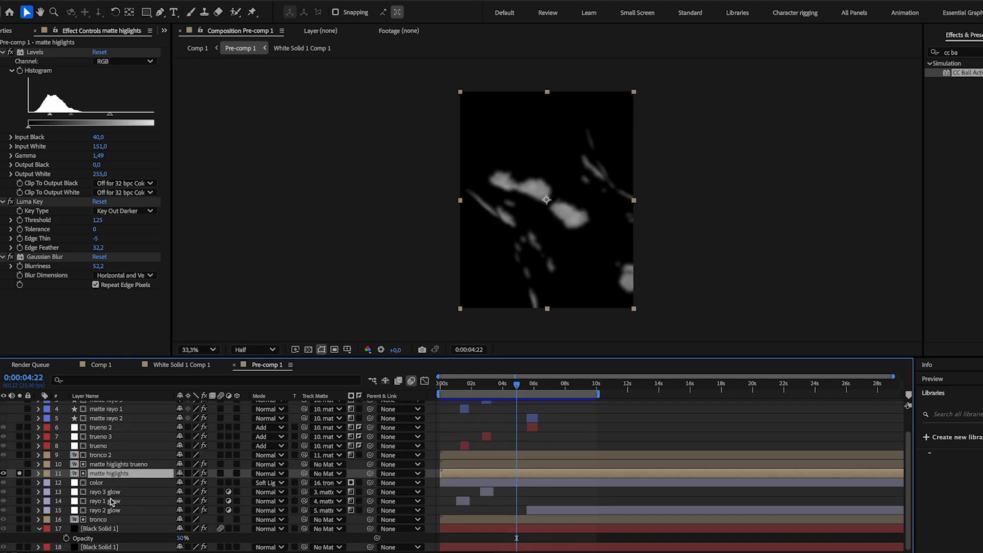
click(19, 519)
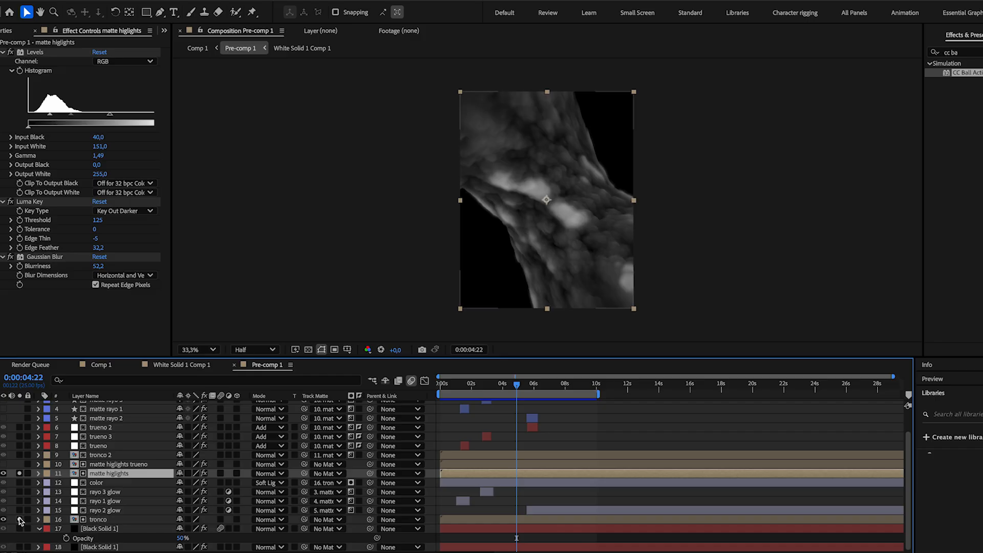
click(19, 519)
Collapse the Levels, Luma Key and Gaussian Blur settings on the matte higlights layer.
click(10, 57)
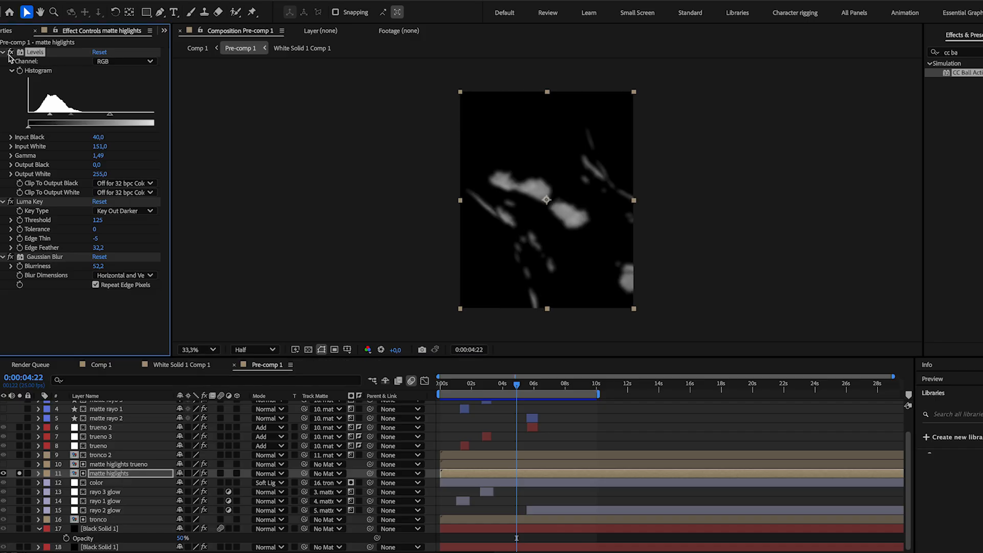
click(2, 51)
click(3, 61)
click(3, 70)
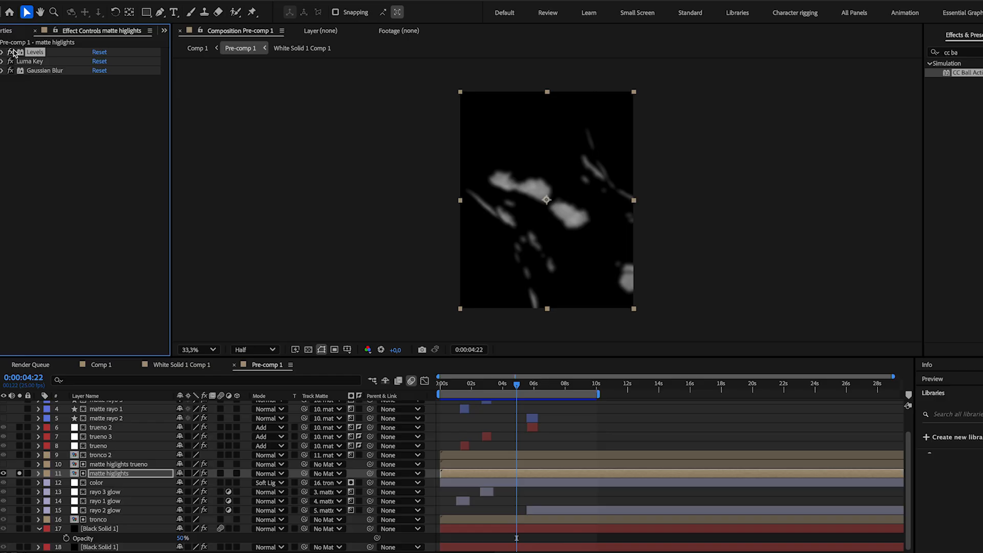
Disable all three matte higlights effects, then re-enable Levels, Luma Key and Gaussian Blur in order to examine each one's contribution.
drag(12, 52, 11, 69)
click(12, 52)
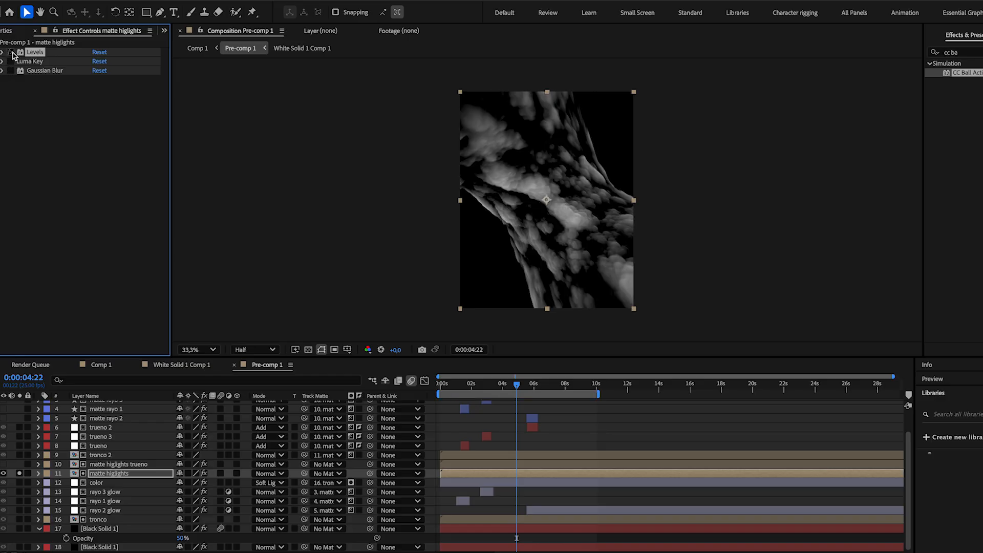
click(12, 52)
click(13, 52)
click(12, 61)
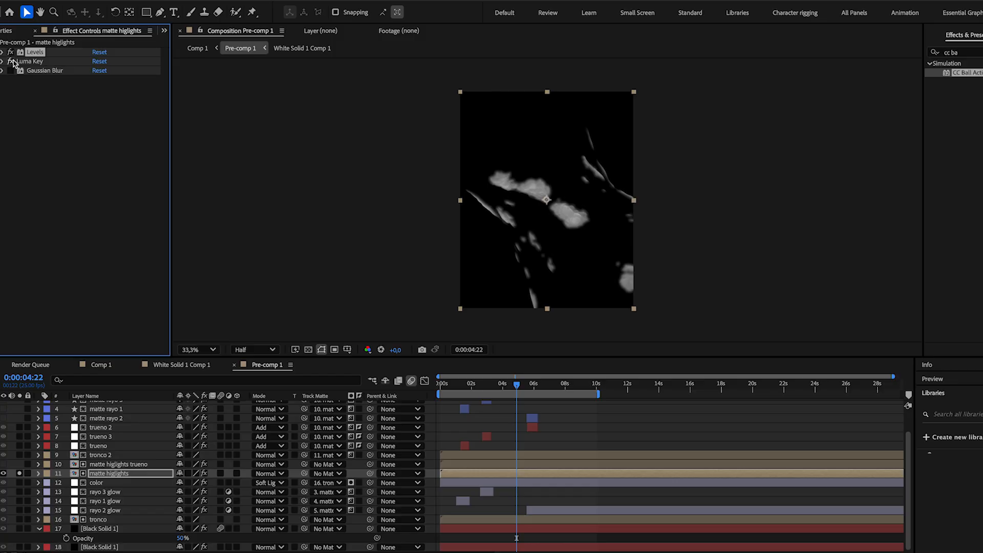
click(9, 71)
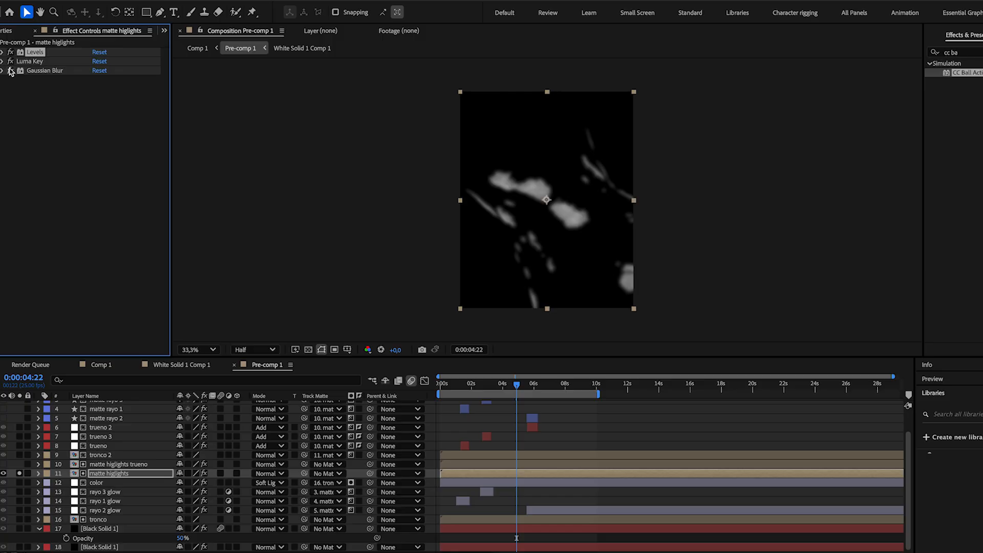
Solo the matte higlights trueno layer, examine its Levels effect, and turn its solo off.
scroll(20, 490, up, 1)
click(20, 491)
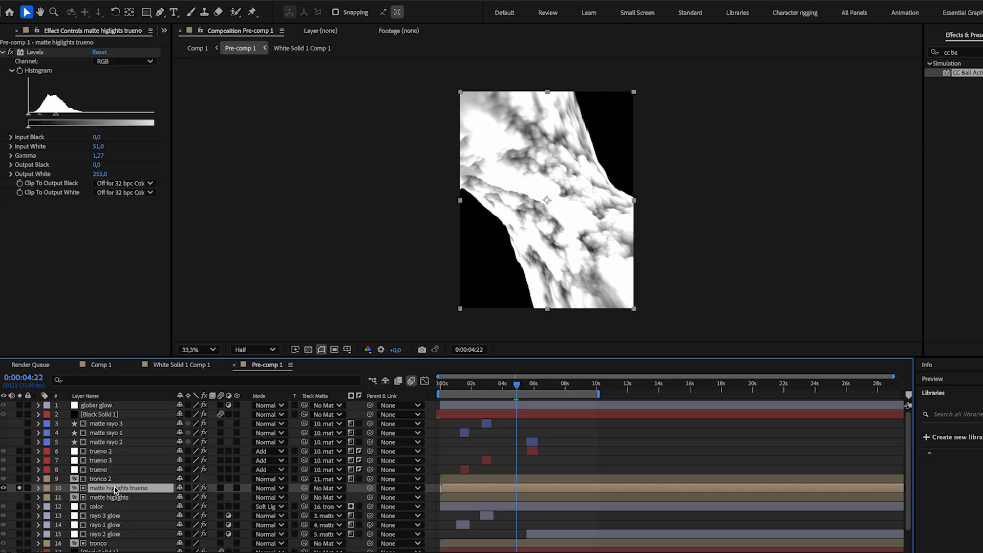
click(39, 53)
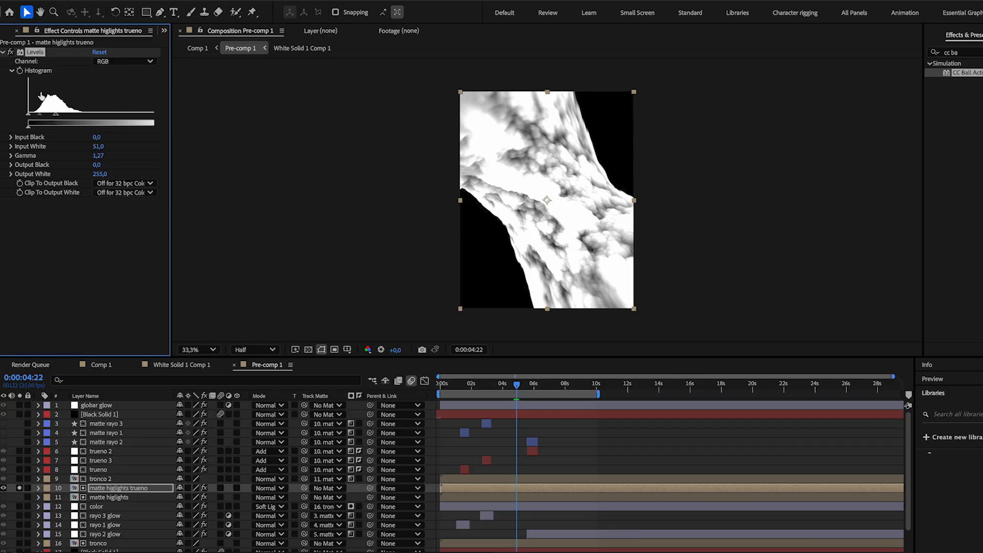
click(20, 488)
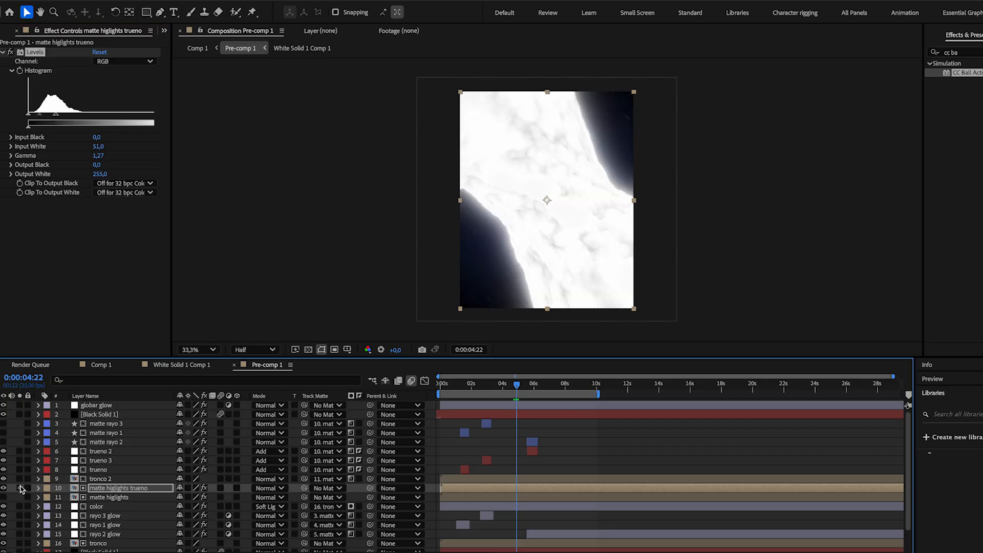
Hide the matte higlights trueno layer, and collapse the settings of all five effects on the globar glow layer.
click(4, 488)
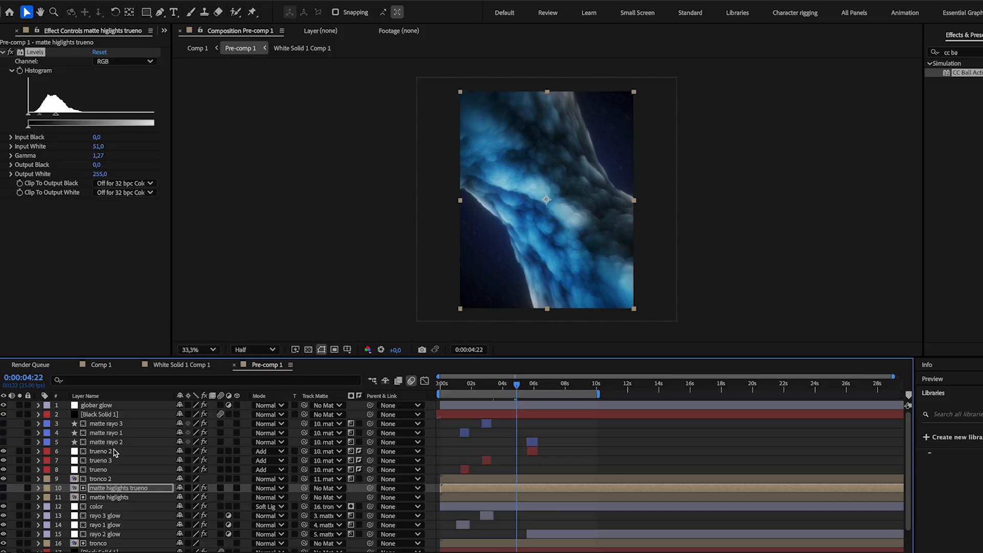
click(110, 406)
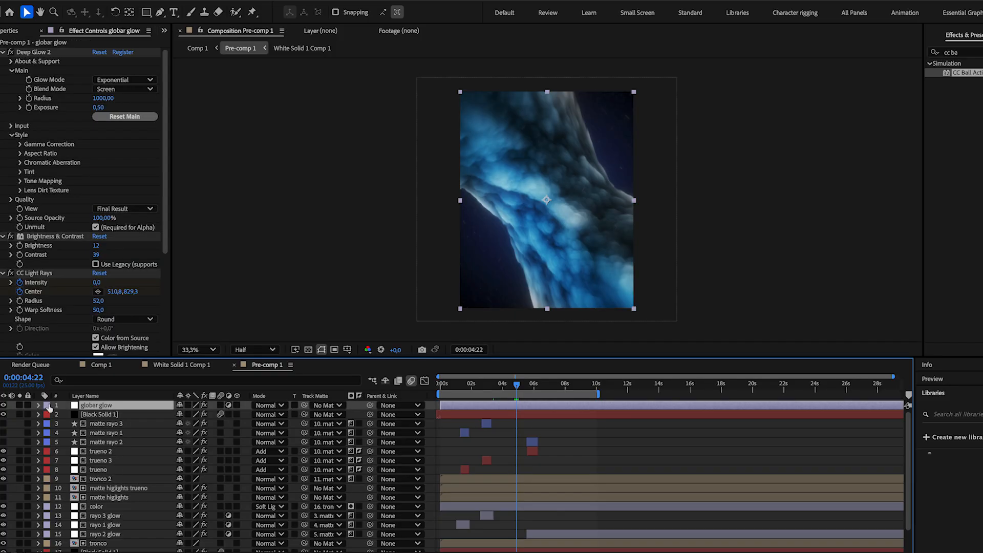
click(4, 52)
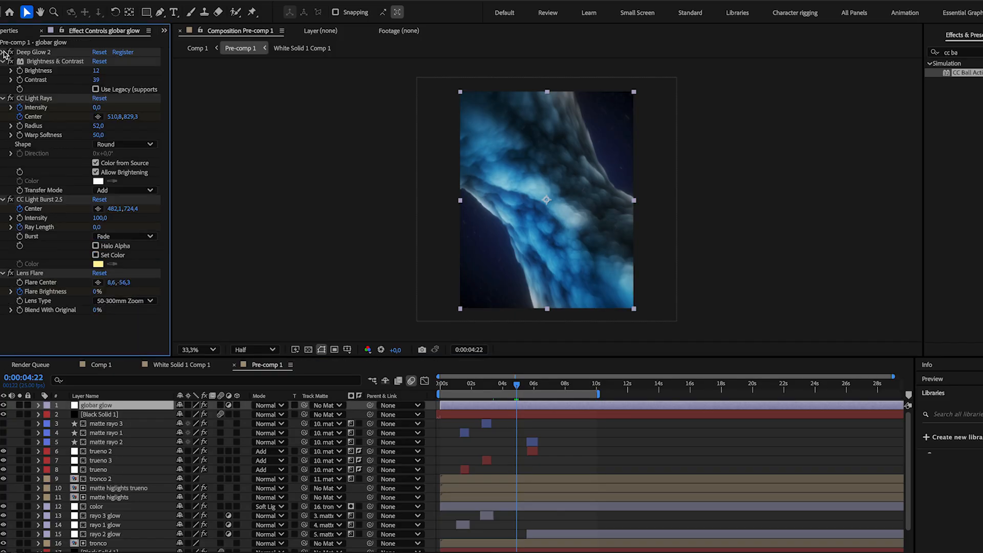
click(4, 62)
click(3, 71)
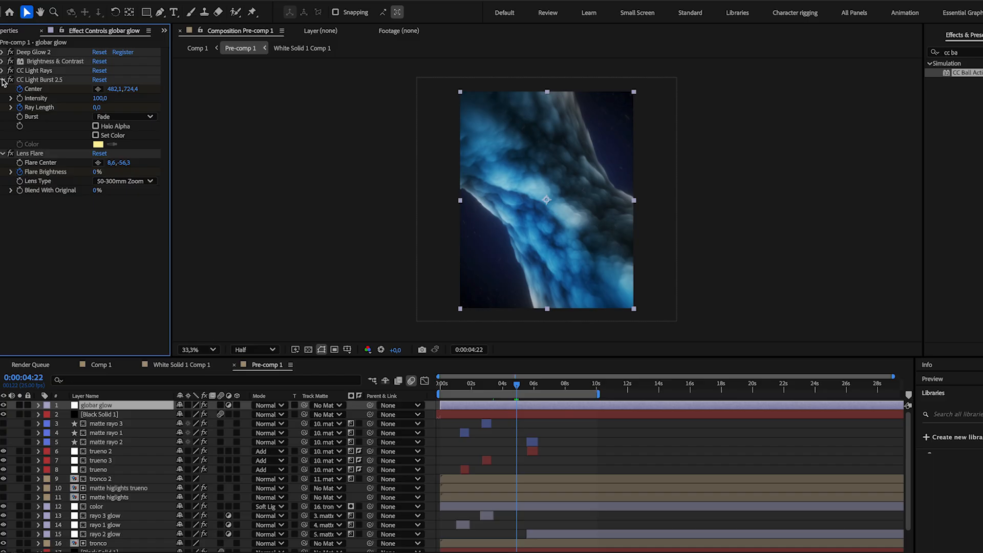
click(4, 80)
click(4, 89)
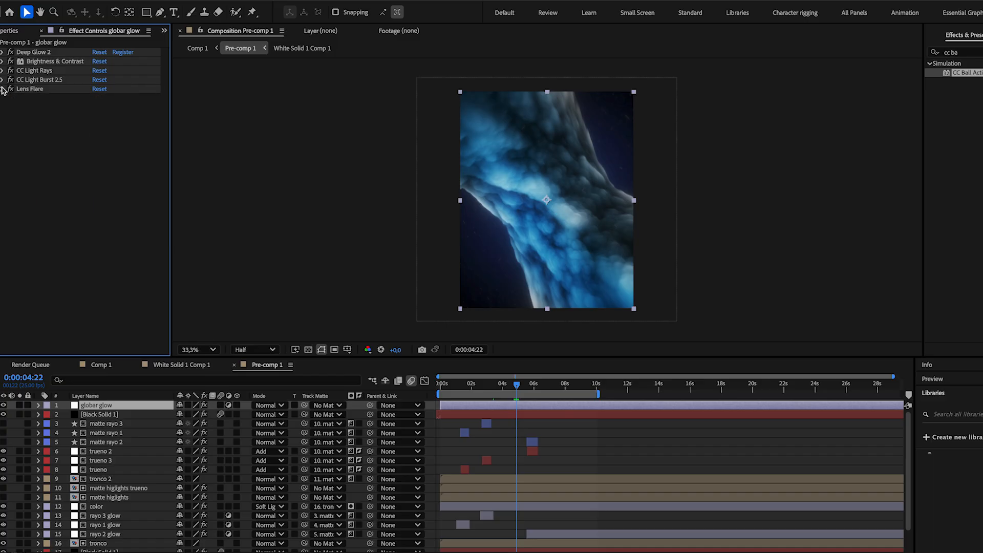
Go through globar glow's Brightness & Contrast, CC Light Rays, CC Light Burst 2.5 and Lens Flare effects one by one.
click(46, 62)
click(51, 71)
click(61, 80)
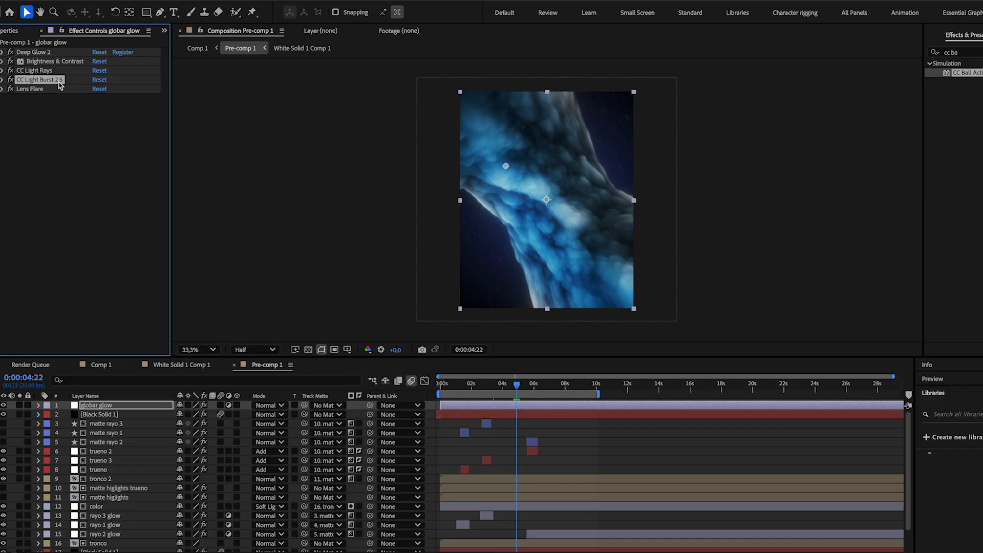
click(50, 90)
Toggle the globar glow layer's visibility off and on at 0:00:04:22 and 0:00:08:13 to compare the scene with and without it.
click(4, 405)
click(4, 406)
click(4, 406)
click(4, 406)
click(576, 389)
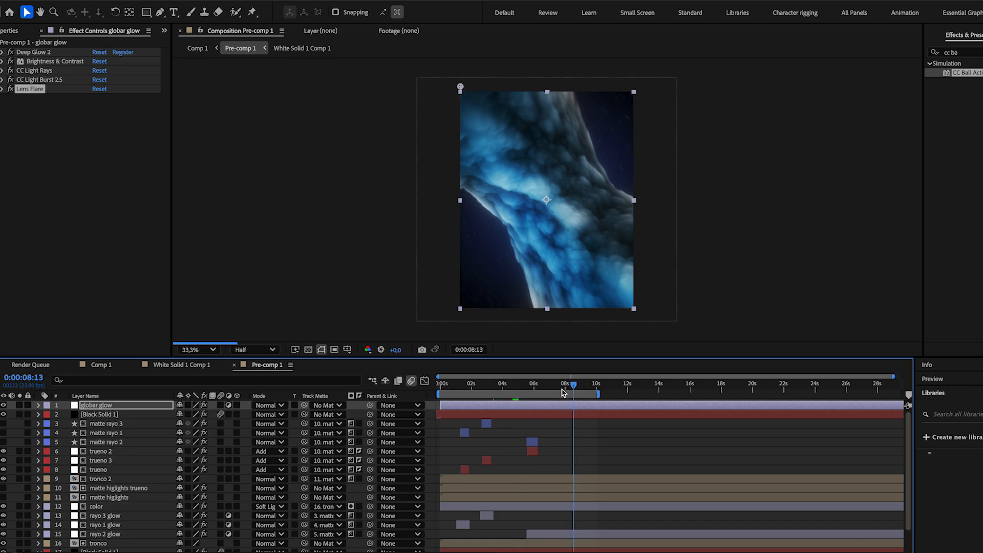
click(4, 405)
click(5, 405)
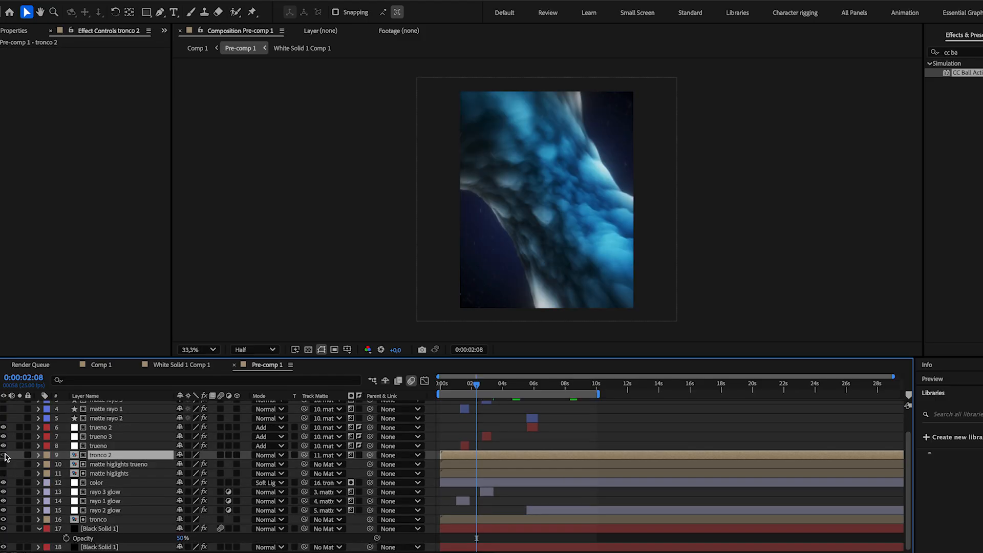
Toggle the tronco 2 layer repeatedly to examine its contribution, and briefly show the matte higlights layer that serves as its matte.
click(4, 455)
click(3, 456)
click(4, 455)
click(4, 455)
click(4, 455)
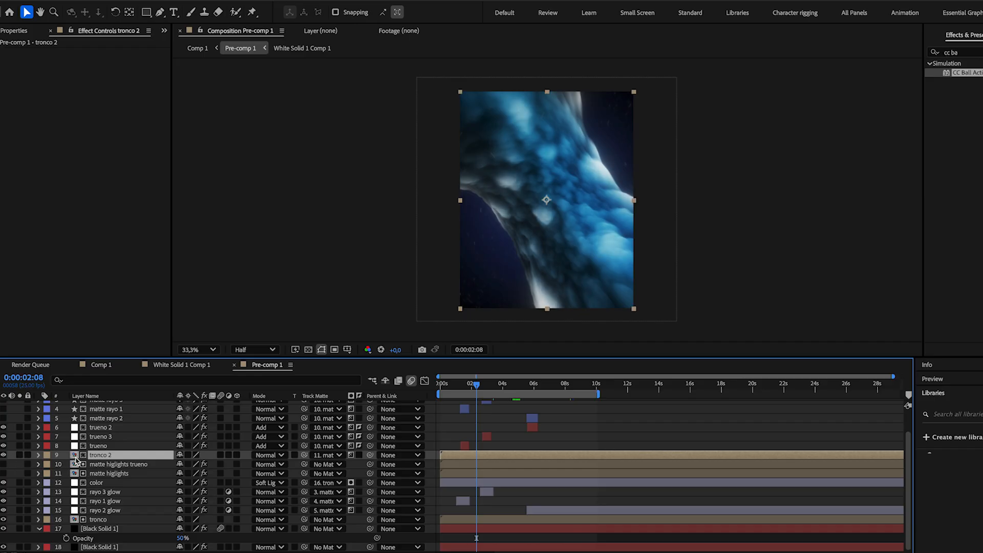
click(3, 455)
click(3, 455)
click(3, 474)
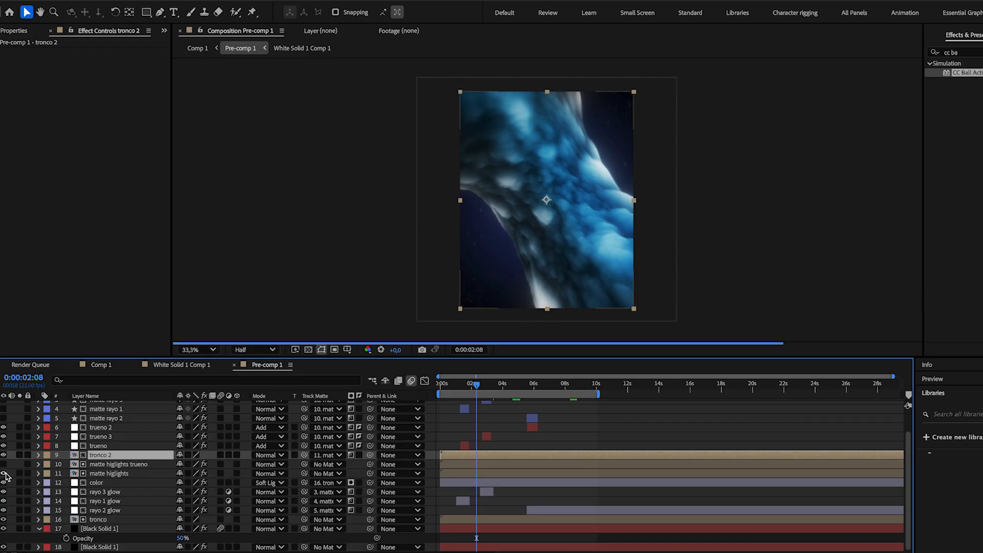
click(4, 473)
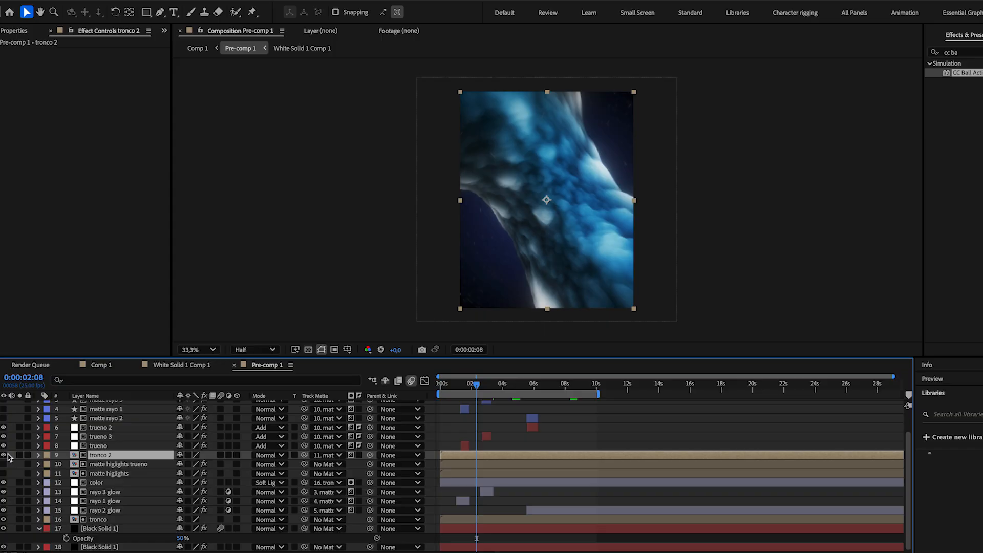
Go to the lightning flash at 0:00:01:16 and reveal the keyframed properties of the globar glow layer.
scroll(98, 461, up, 1)
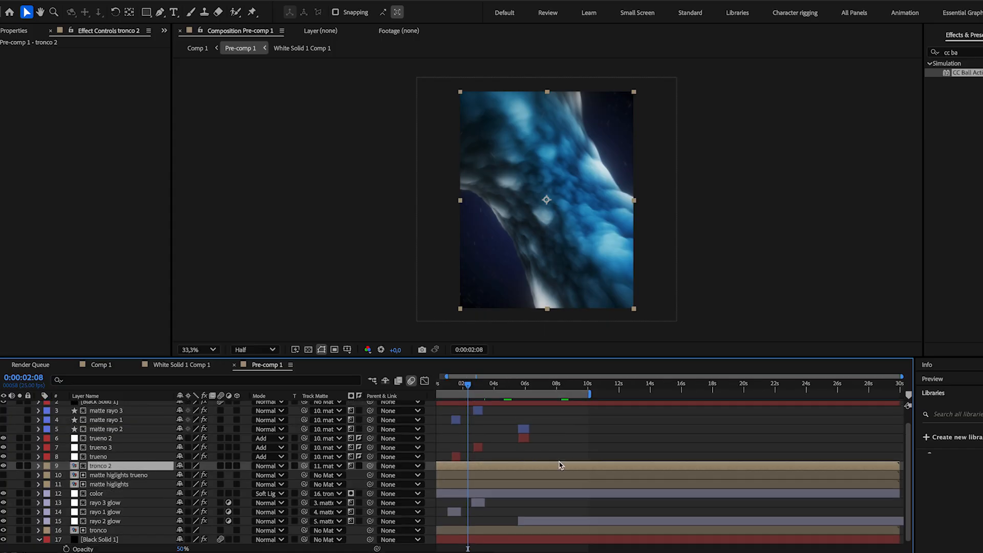
scroll(534, 463, down, 1)
click(466, 388)
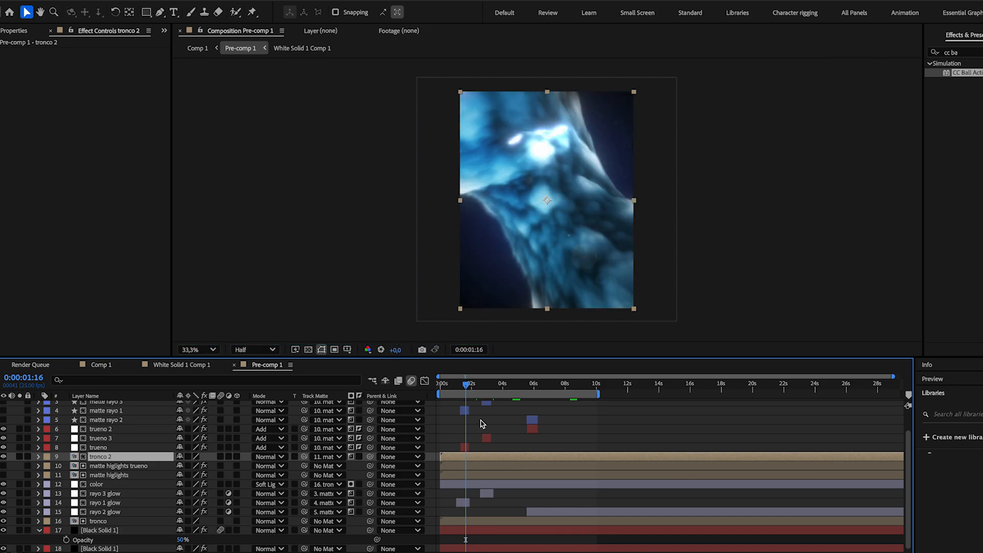
scroll(482, 423, up, 2)
click(481, 407)
key(u)
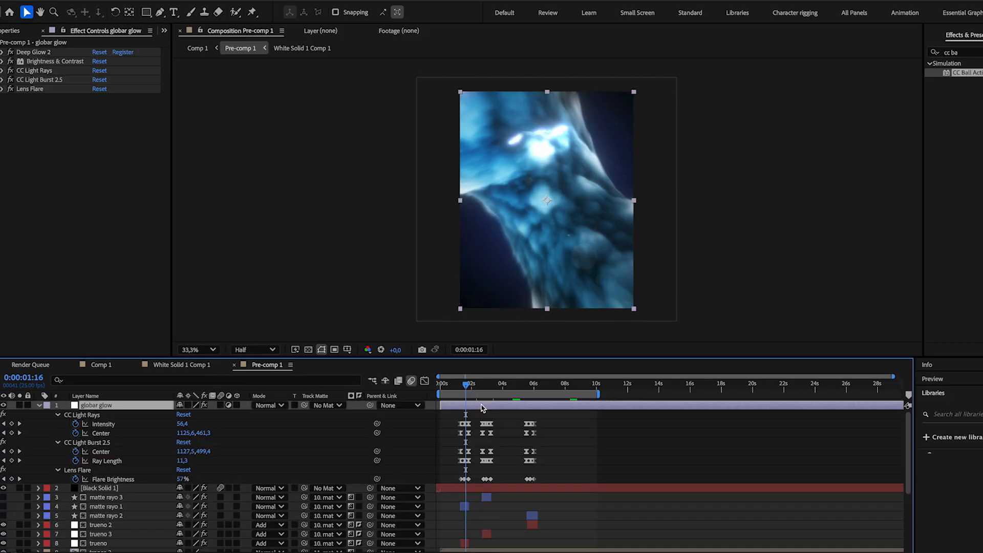
Examine globar glow's CC Light Rays, CC Light Burst 2.5 and Lens Flare keyframes against the lightning layers, ending at 0:00:01:13.
scroll(492, 439, down, 2)
scroll(492, 439, up, 2)
alt+scroll(462, 455, up, 3)
scroll(471, 453, down, 2)
click(514, 385)
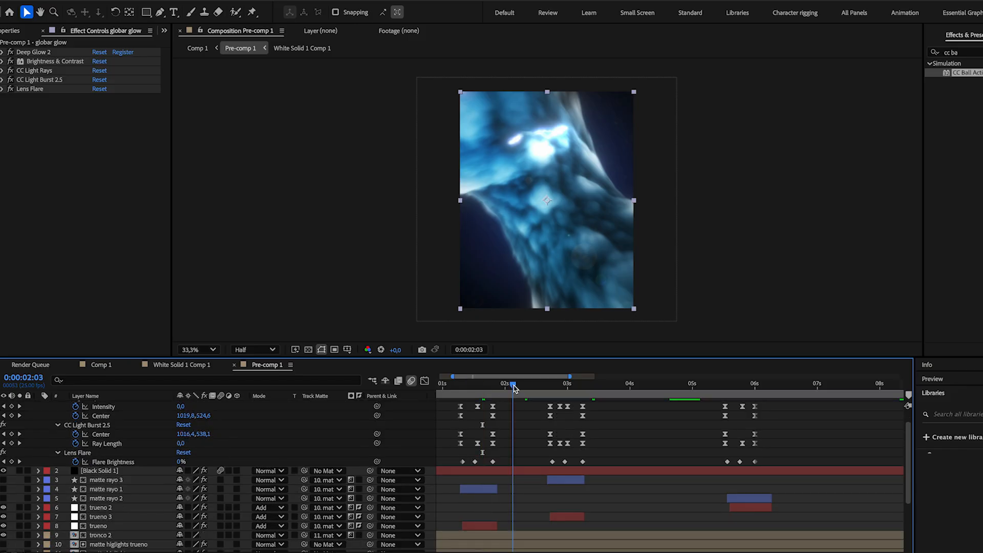
click(475, 388)
scroll(494, 422, left, 3)
scroll(495, 423, up, 2)
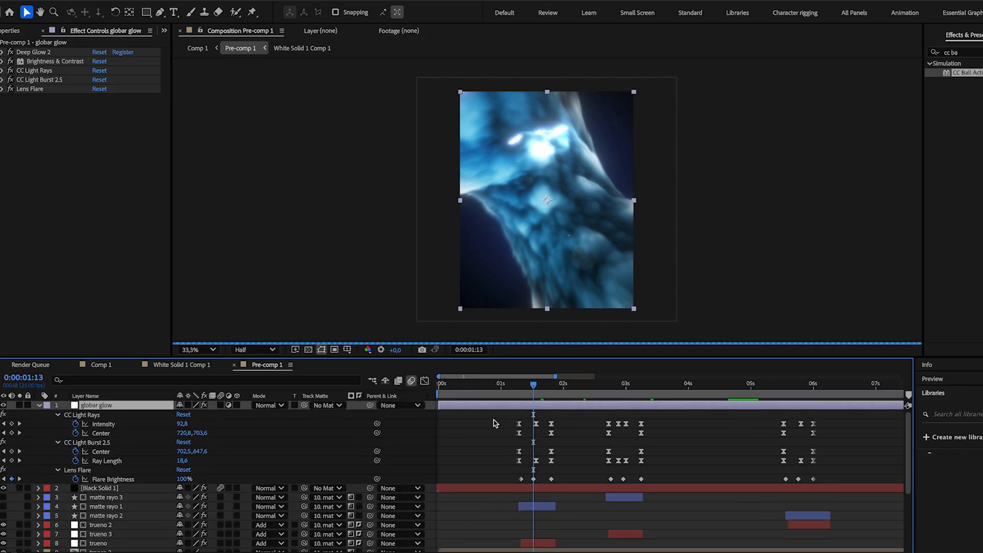
Compare the lightning close up with and without globar glow, and leave that layer hidden.
click(4, 405)
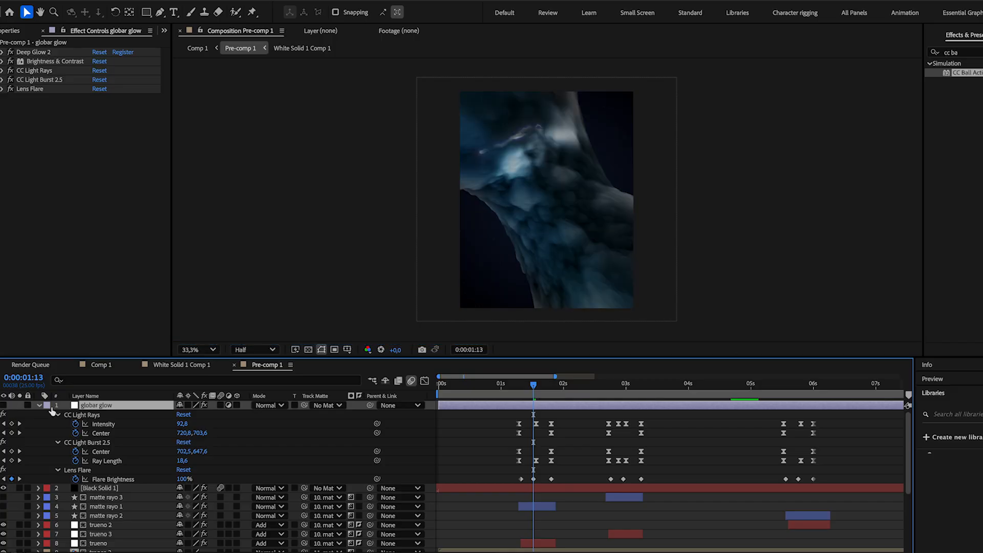
scroll(535, 204, up, 2)
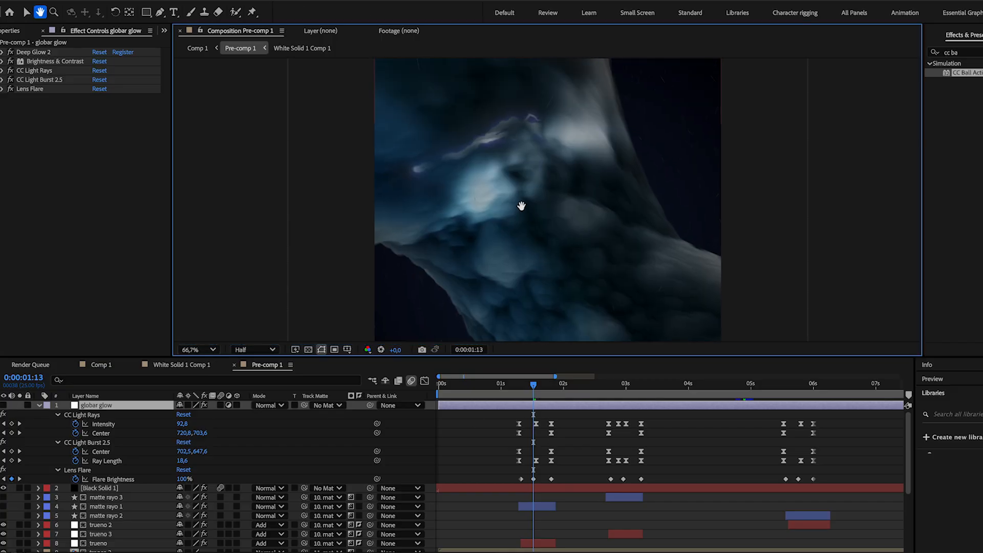
drag(521, 204, 500, 225)
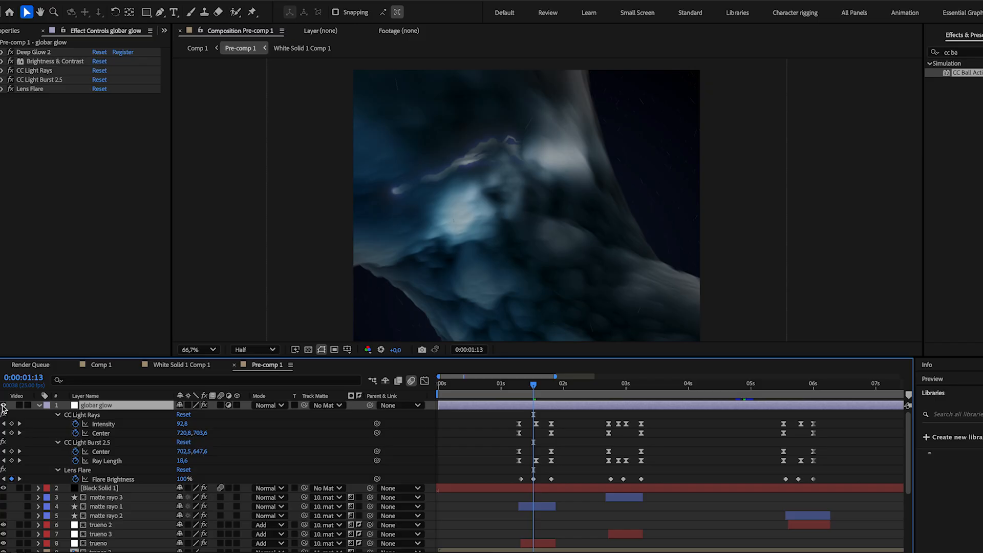
click(4, 405)
click(4, 405)
scroll(497, 204, down, 2)
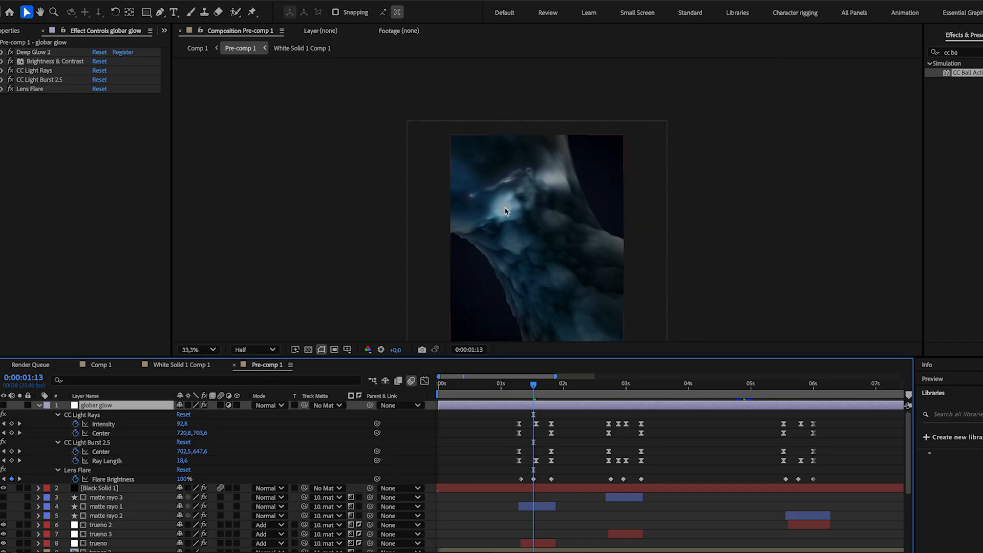
Collapse the trueno layer's Advanced Lightning and Deep Glow 2 settings, and briefly disable Advanced Lightning to examine its contribution.
key(u)
scroll(546, 440, down, 1)
click(536, 446)
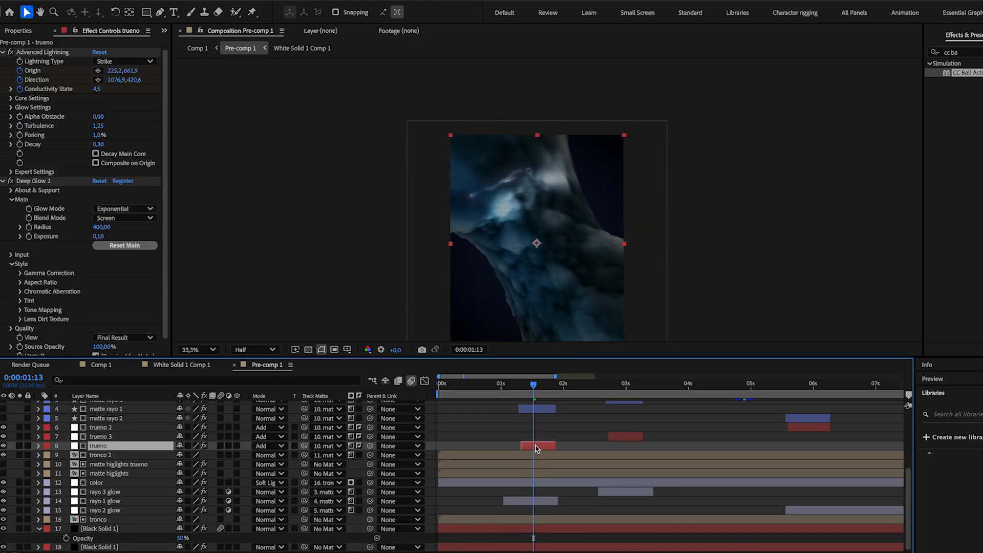
click(3, 52)
click(3, 62)
click(11, 53)
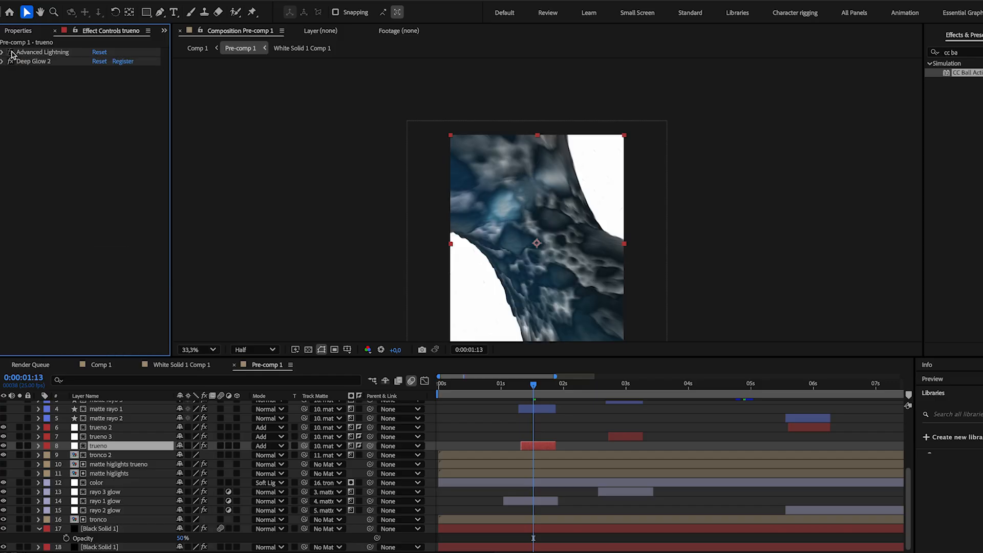
click(11, 52)
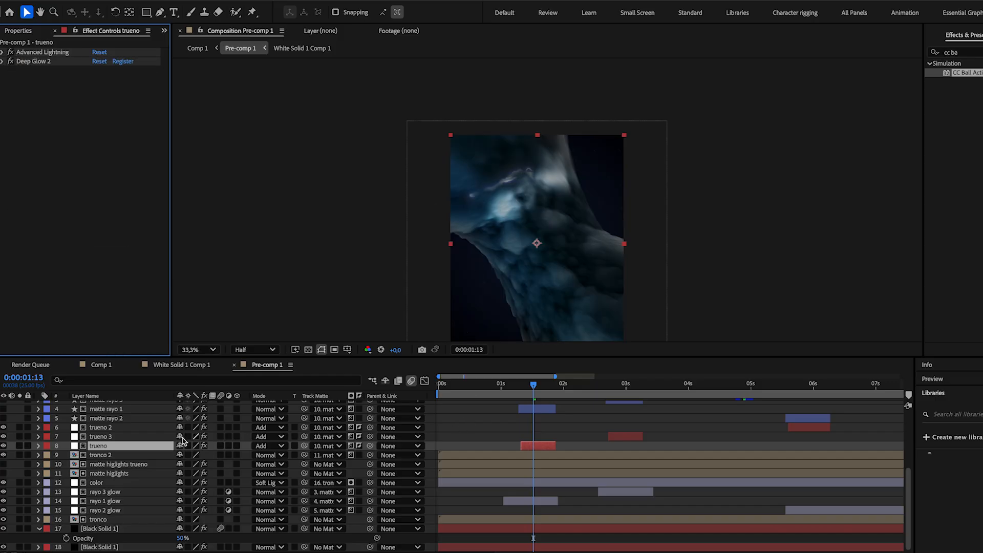
Solo the trueno layer and step through its frames to 0:00:01:15 to examine the lightning's motion.
click(19, 446)
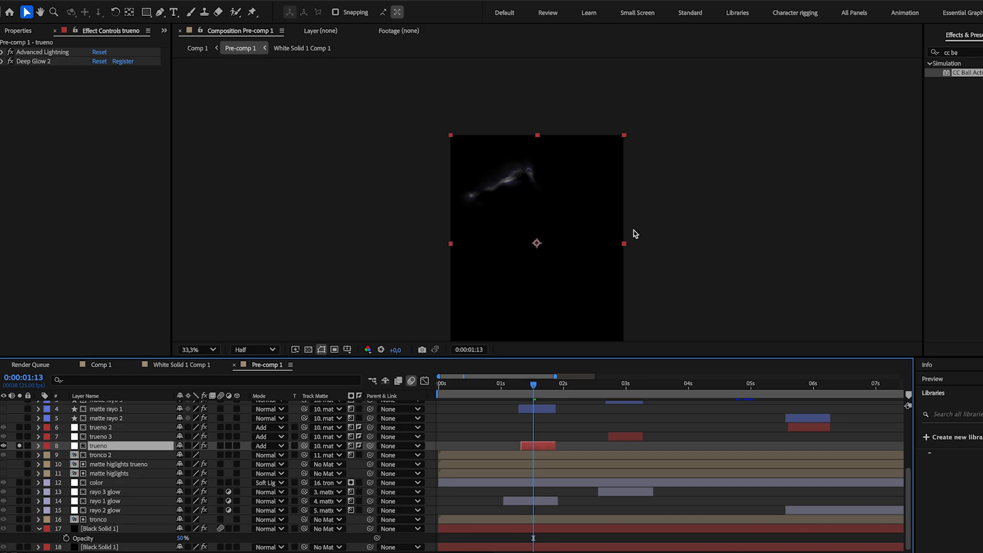
key(period)
drag(519, 386, 525, 386)
key(Page_Down)
key(Page_Down)
key(Page_Down)
key(Page_Down)
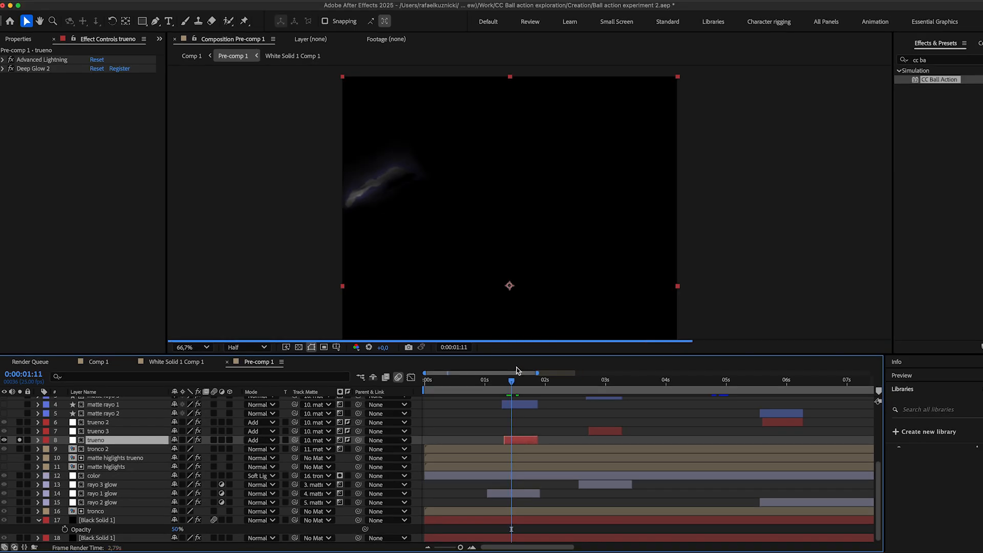
key(Page_Down)
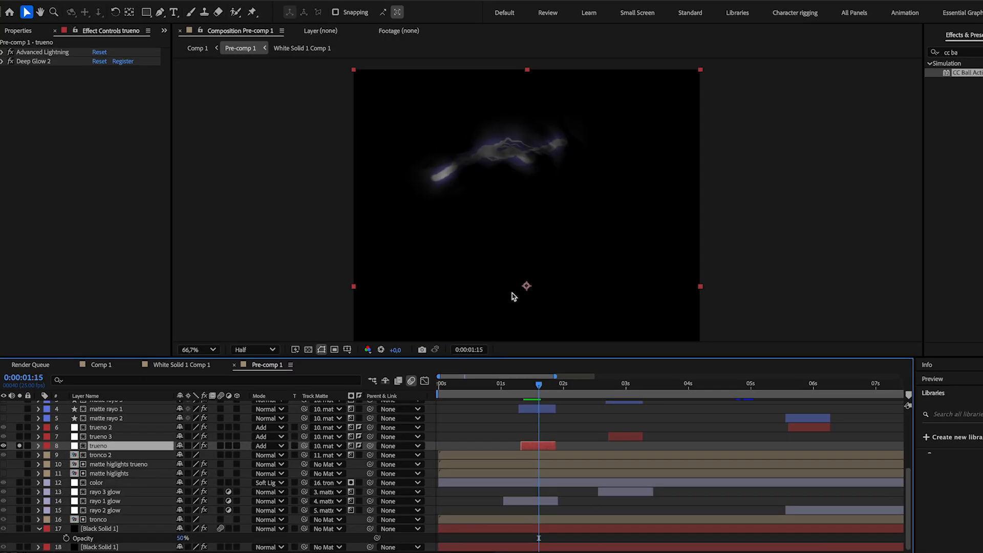
Toggle Deep Glow 2 off and on twice on the trueno layer to compare the lightning with and without glow.
click(9, 62)
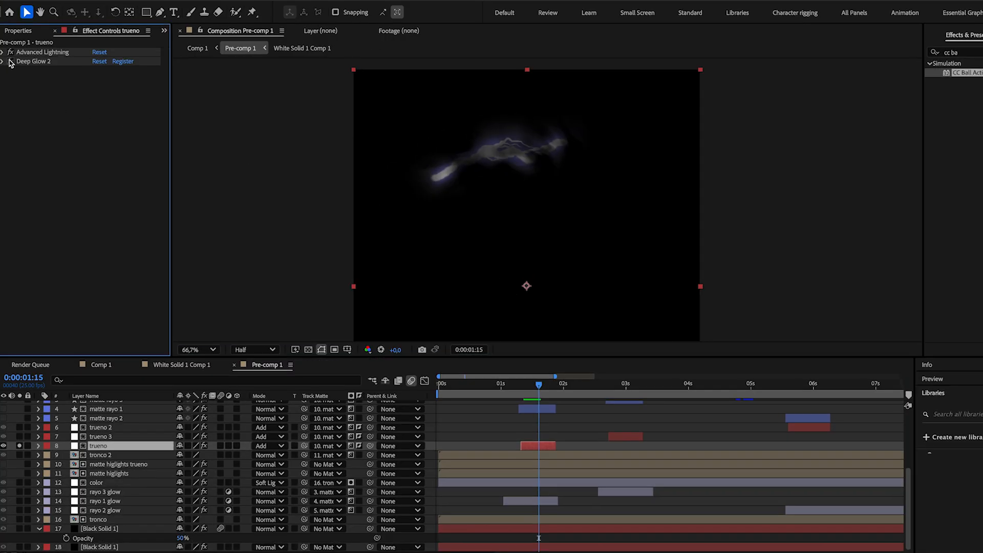
click(10, 61)
click(10, 61)
click(10, 61)
Briefly solo matte higlights trueno together with trueno to examine how the matte shapes the lightning.
click(110, 466)
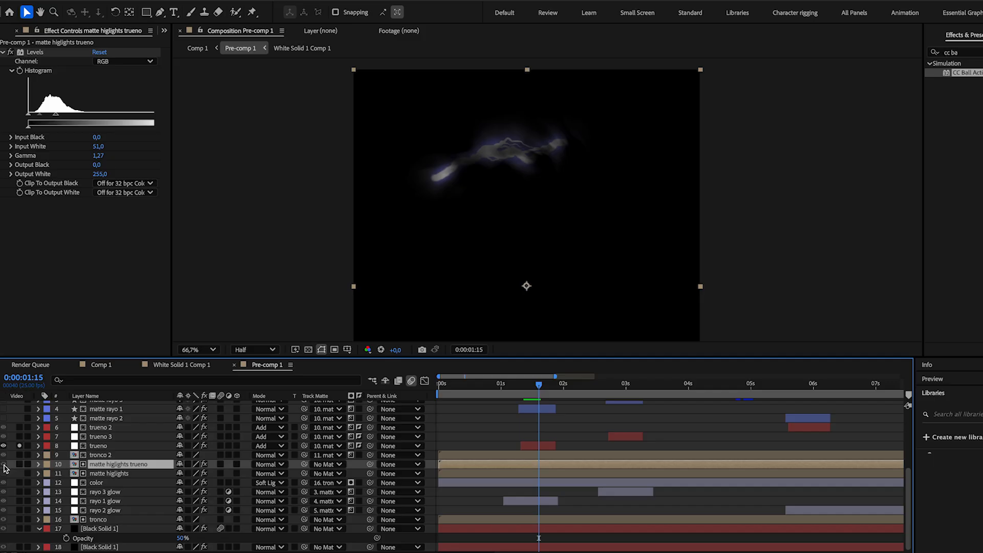
click(19, 465)
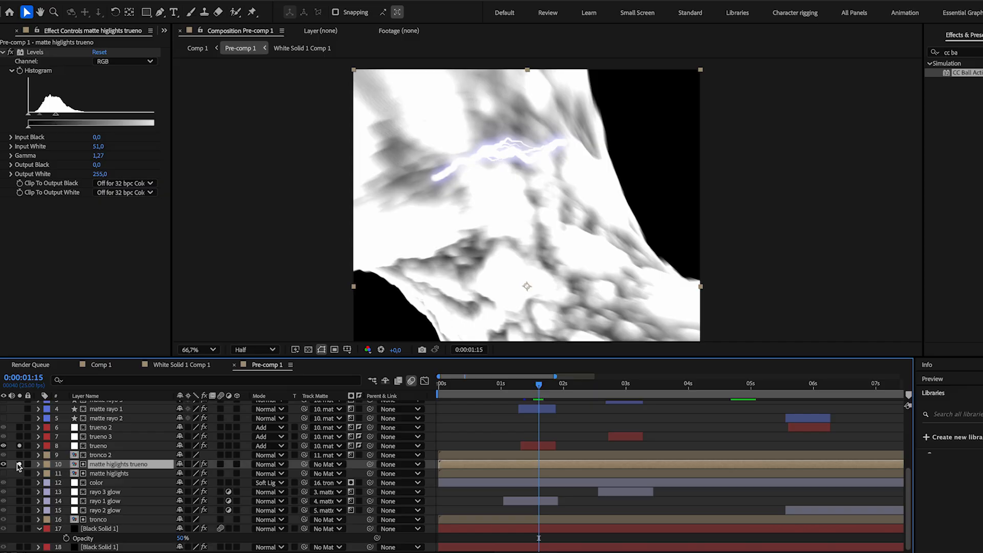
click(19, 464)
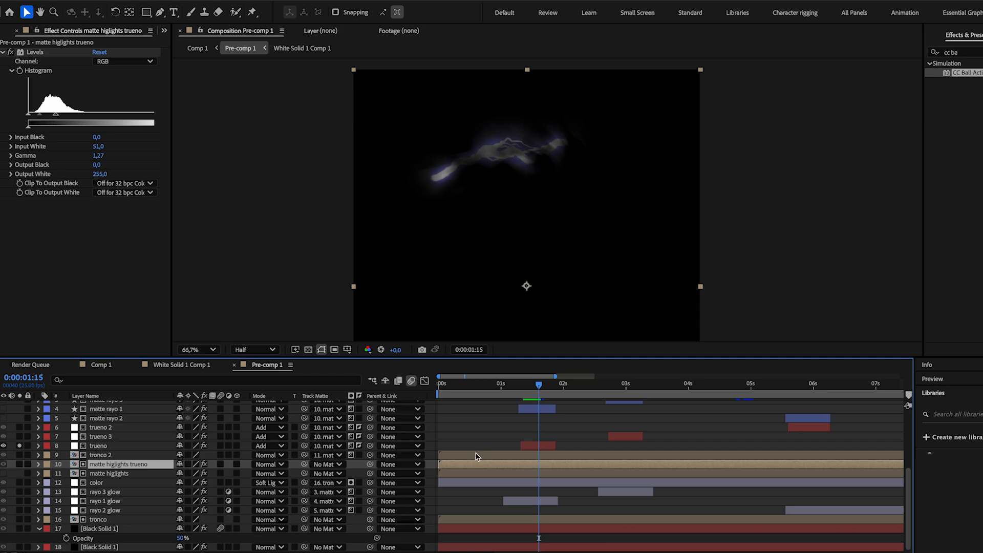
Solo the matte rayo 1 shape layer alongside trueno to examine its blurred stroke.
scroll(538, 439, up, 3)
click(537, 448)
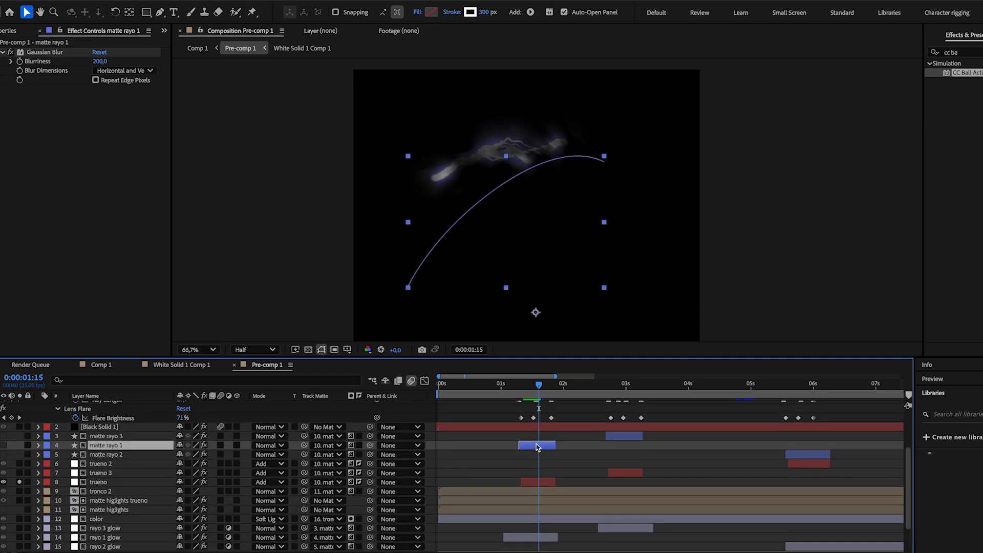
scroll(538, 444, up, 2)
scroll(537, 443, right, 1)
scroll(537, 442, up, 3)
scroll(537, 443, down, 4)
scroll(537, 443, left, 1)
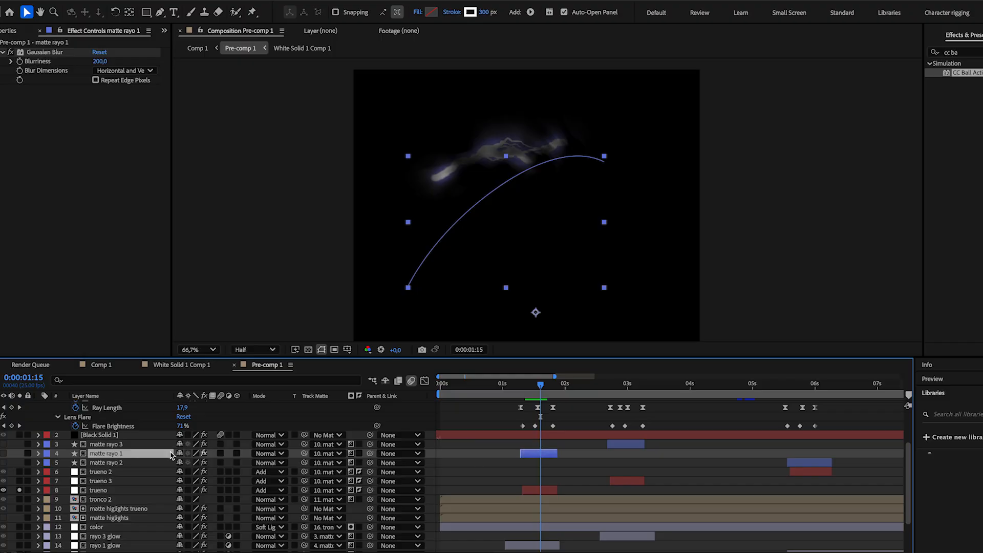
click(20, 453)
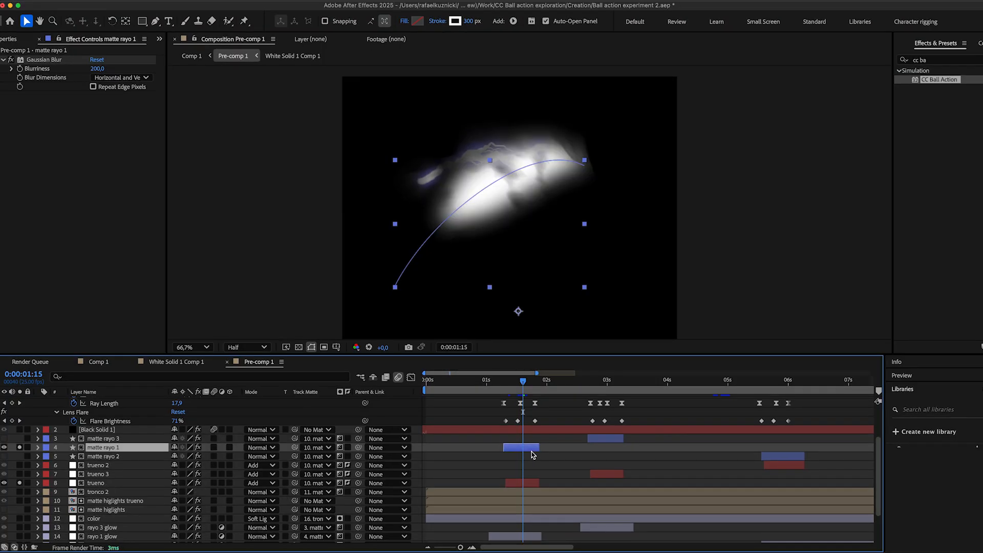
Reveal matte rayo 1's Start and End keyframes and scrub around 0:00:01:14 to examine how the stroke travels with the lightning.
key(u)
mouse_move(522, 383)
mouse_down()
mouse_move(513, 384)
mouse_move(533, 384)
mouse_move(519, 388)
mouse_up()
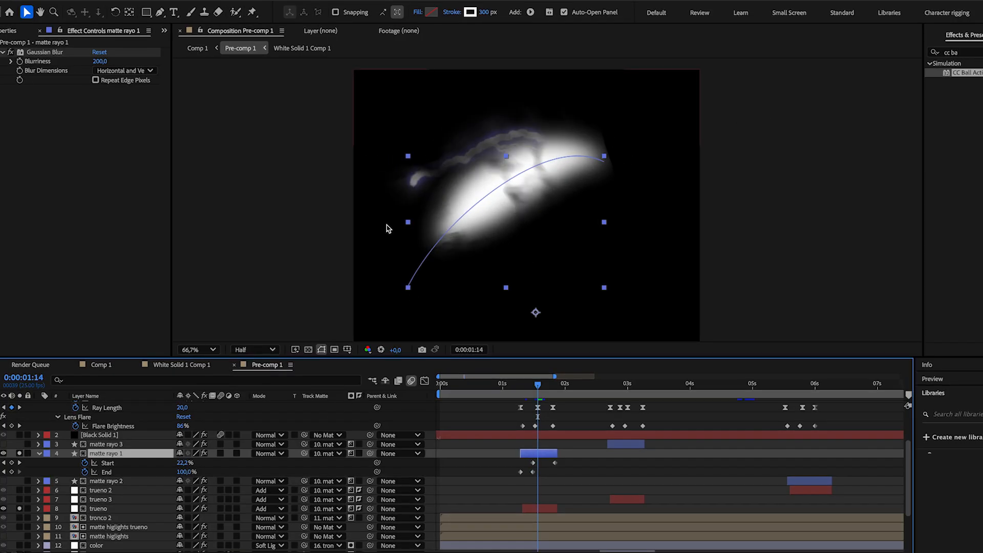
click(530, 396)
mouse_move(533, 397)
mouse_down()
mouse_move(556, 399)
mouse_move(543, 399)
mouse_up()
Toggle the rayo 1 glow layer's visibility off and on twice to compare the cloud with and without the lightning's glow.
click(115, 501)
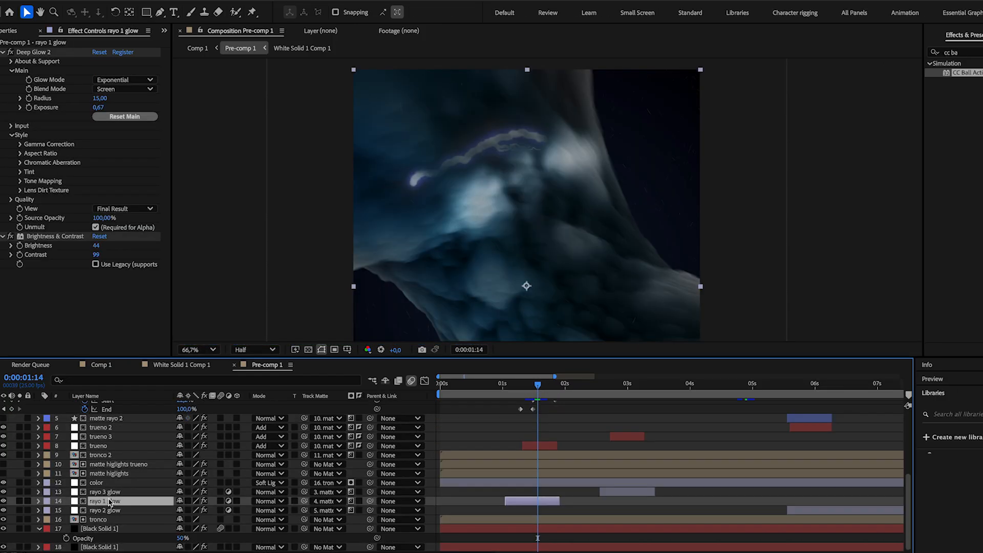
click(3, 502)
click(4, 501)
click(3, 502)
click(3, 501)
scroll(124, 492, up, 4)
scroll(124, 461, down, 2)
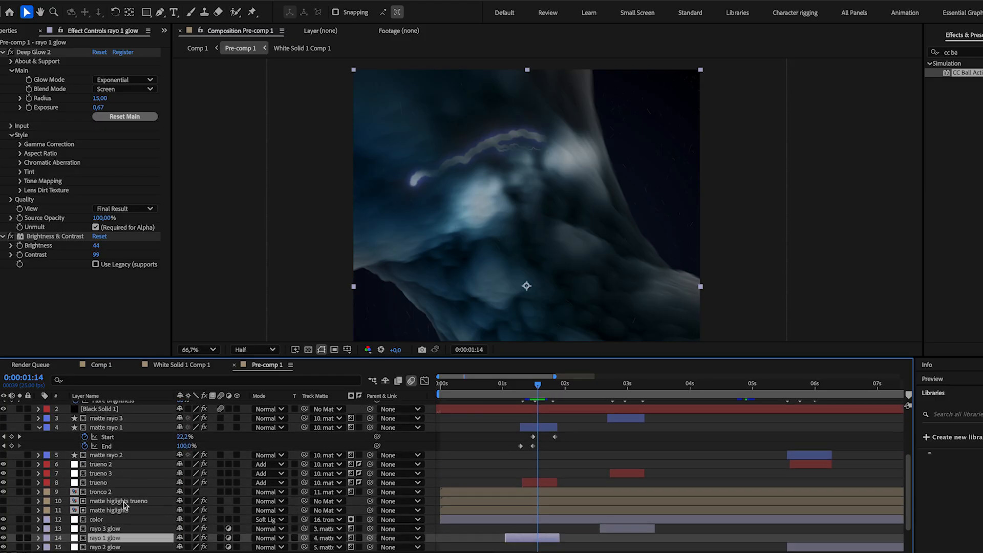
Briefly show matte rayo 1 and matte higlights trueno over the scene to examine the mattes that shape the lightning glow.
click(125, 427)
click(4, 427)
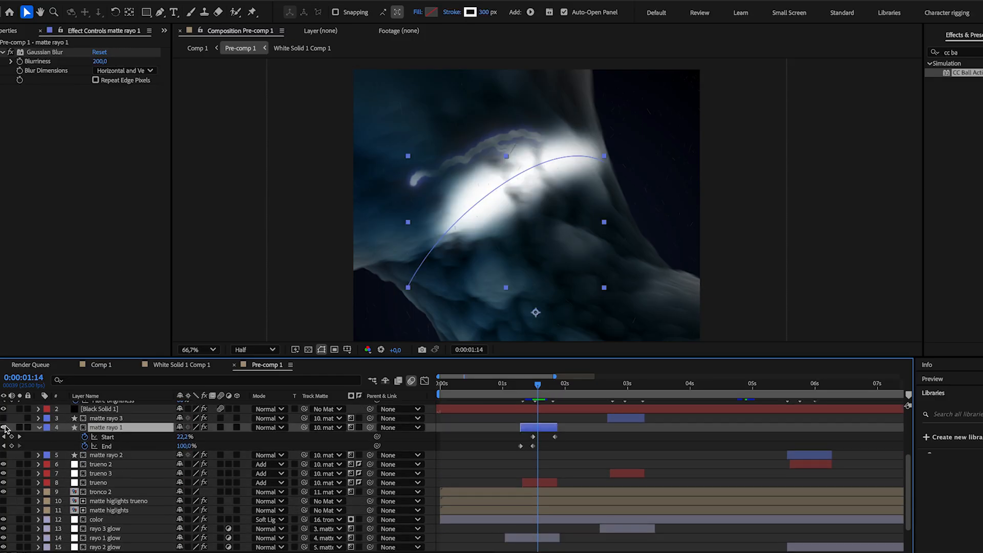
click(4, 428)
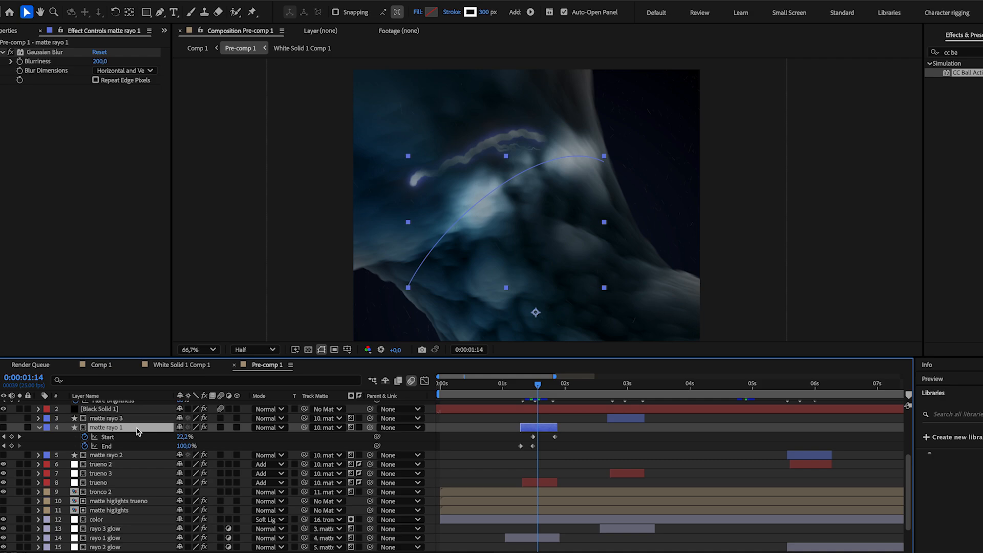
scroll(133, 431, down, 2)
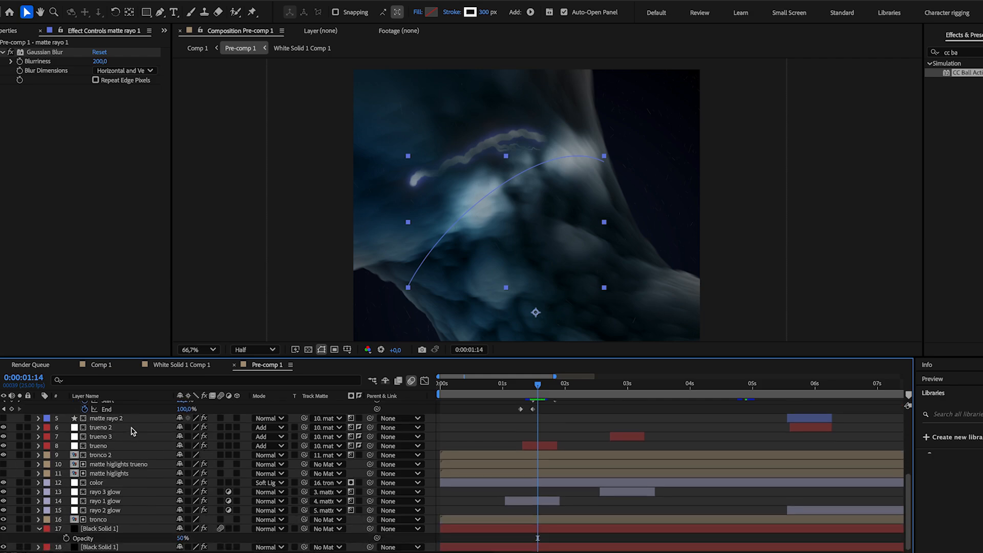
click(113, 464)
click(4, 464)
click(5, 464)
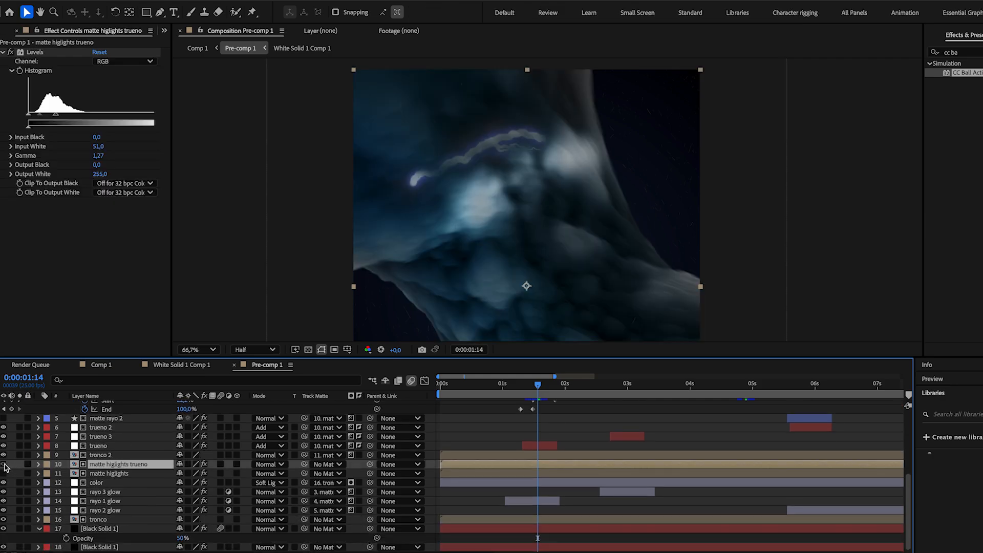
Make the globar glow layer visible again at 0:00:01:12 and scrub to about 0:00:02:01 to review the lightning flash.
drag(543, 385, 533, 385)
scroll(89, 454, up, 5)
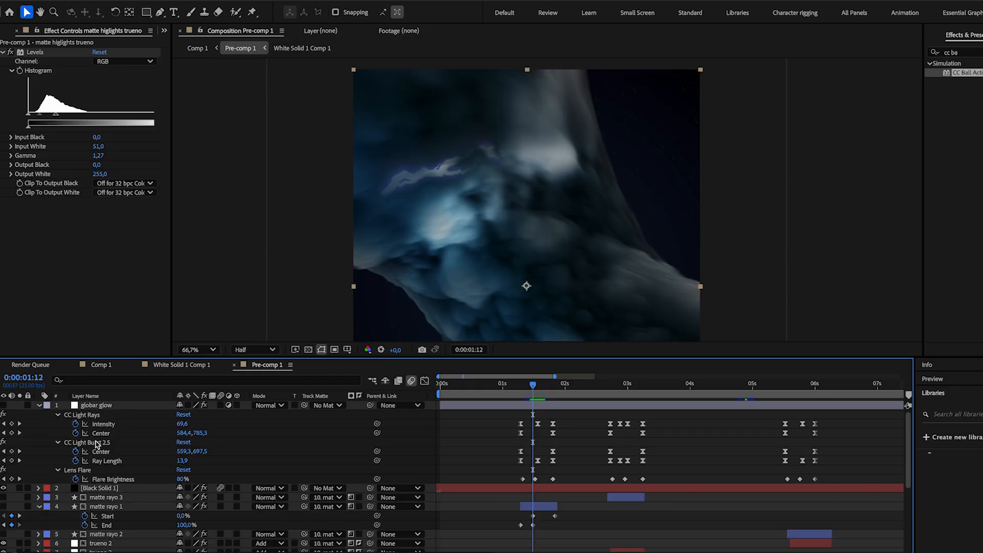
click(4, 405)
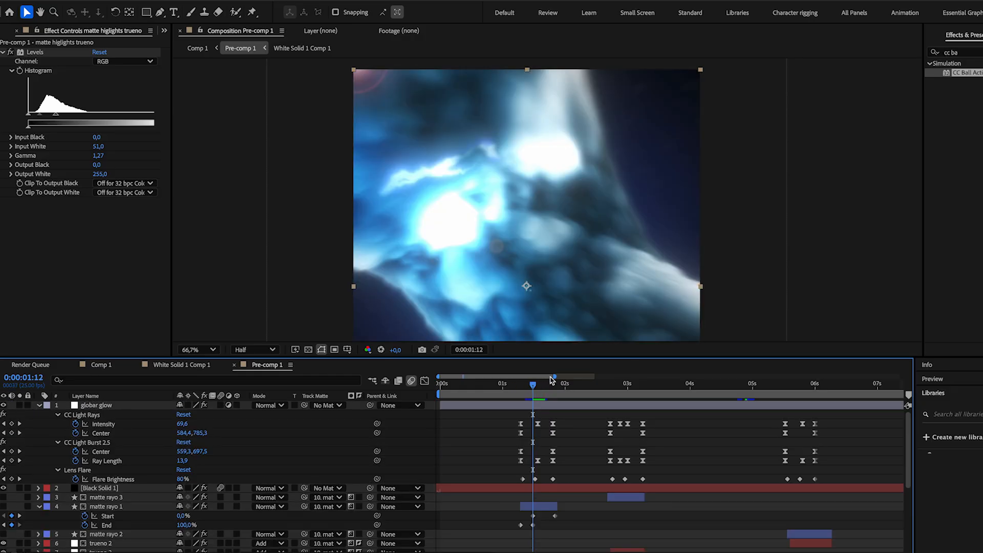
drag(533, 385, 565, 388)
At 0:00:02:23, hide globar glow to examine the second lightning strike up close, and make the layer visible again.
scroll(630, 247, down, 2)
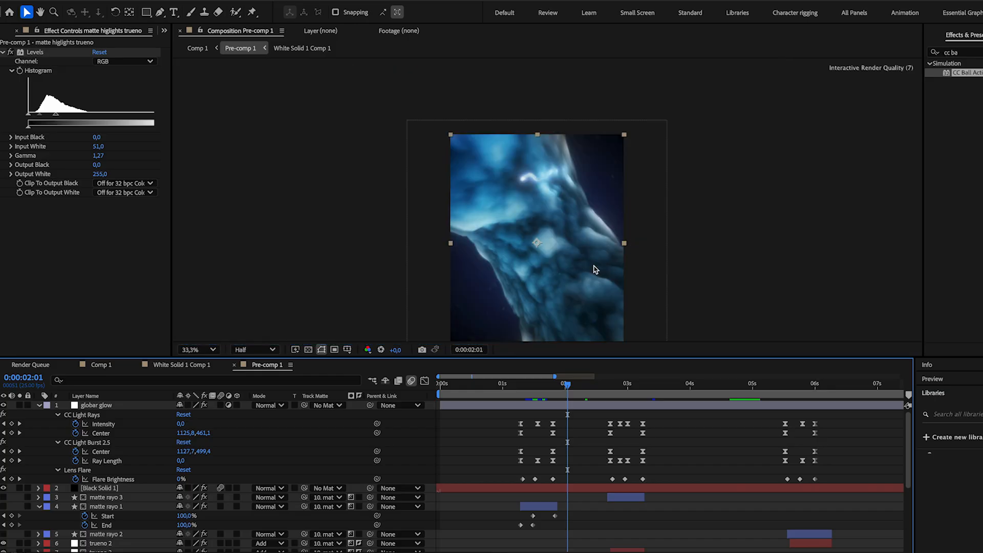
drag(588, 270, 557, 224)
click(624, 385)
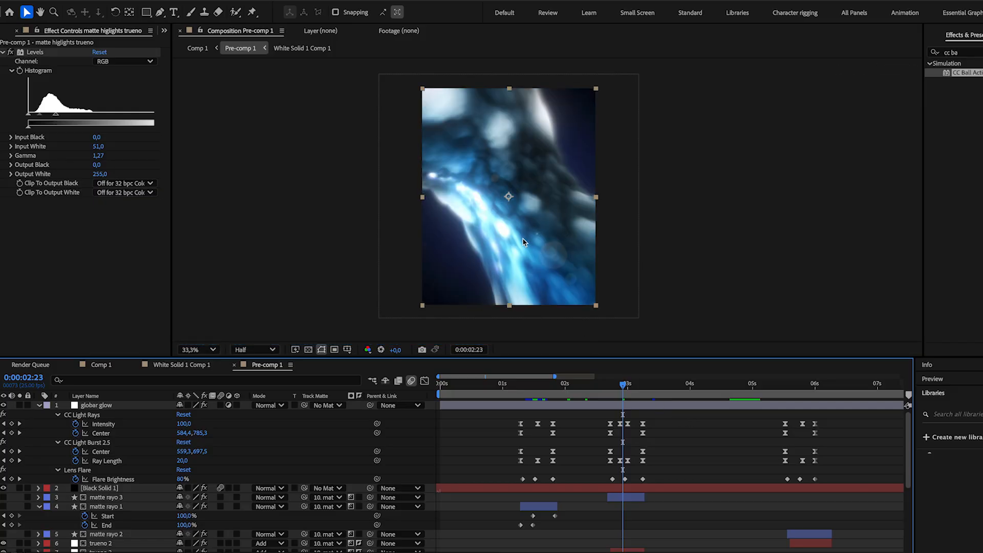
click(4, 405)
key(period)
key(period)
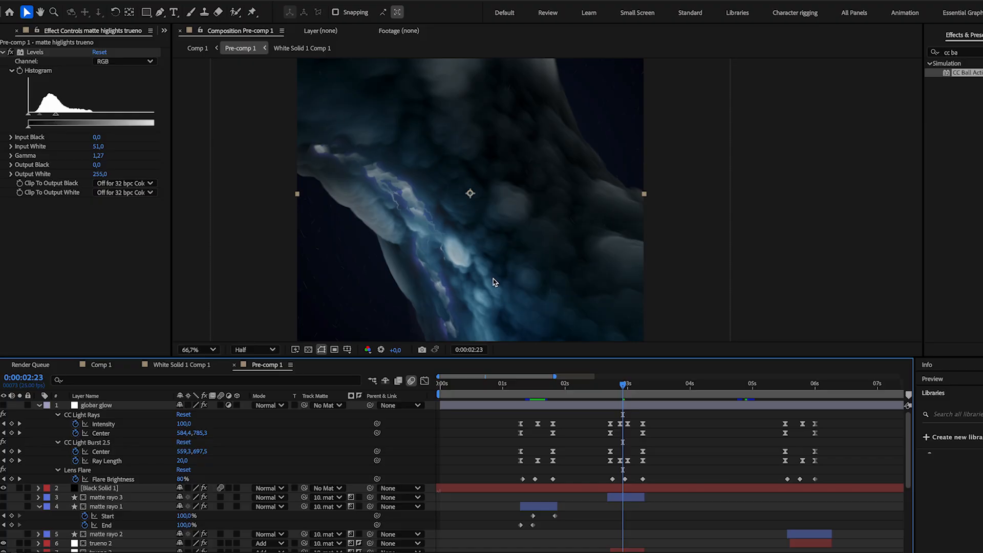
key(comma)
key(comma)
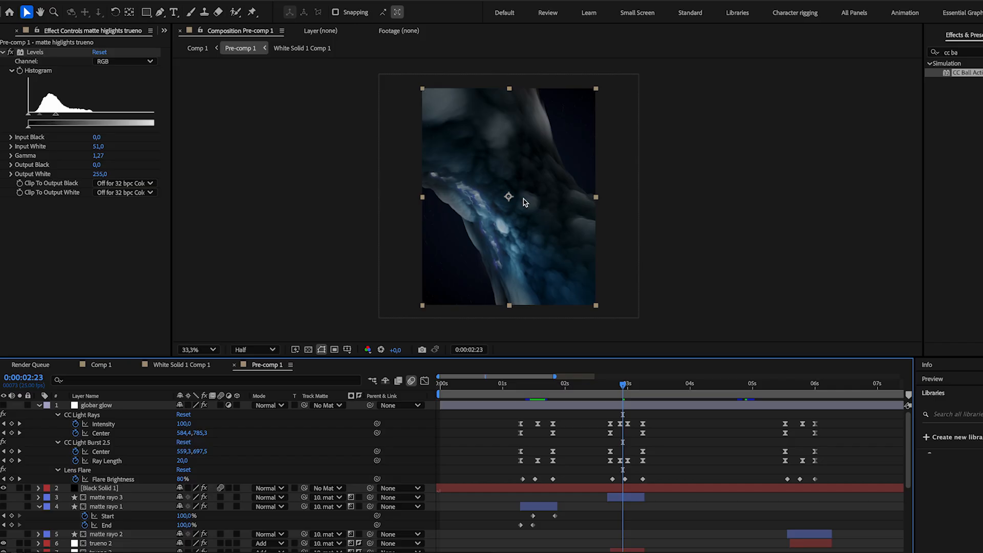
key(period)
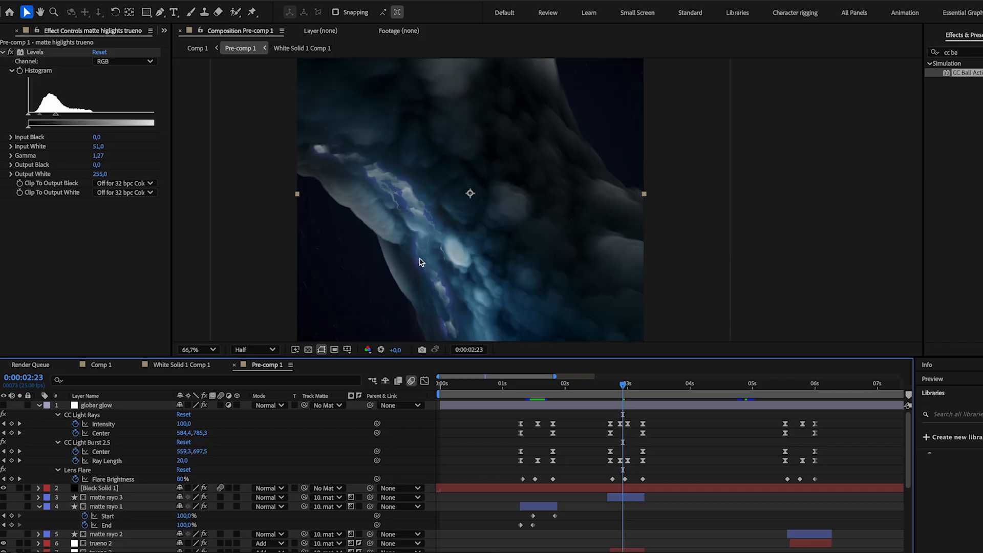
key(comma)
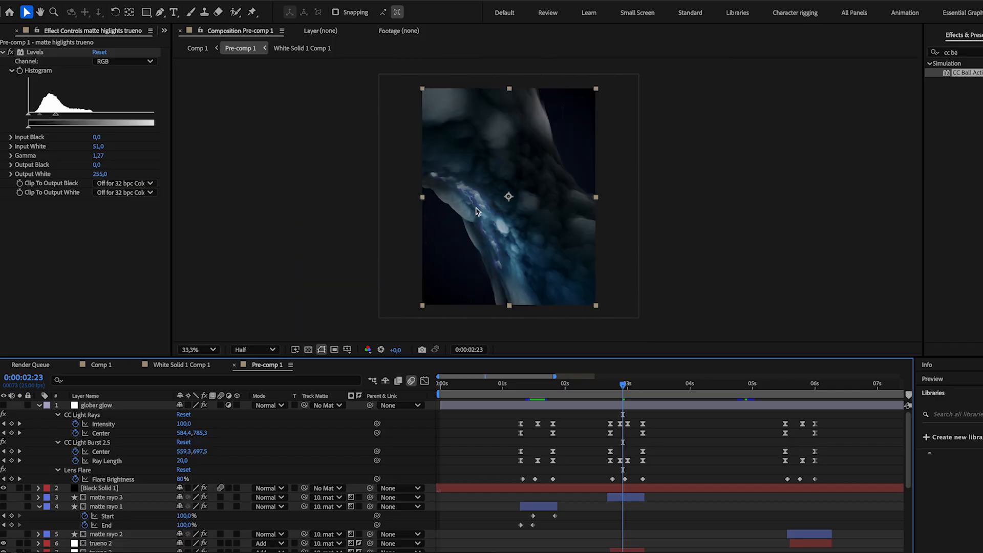
click(4, 405)
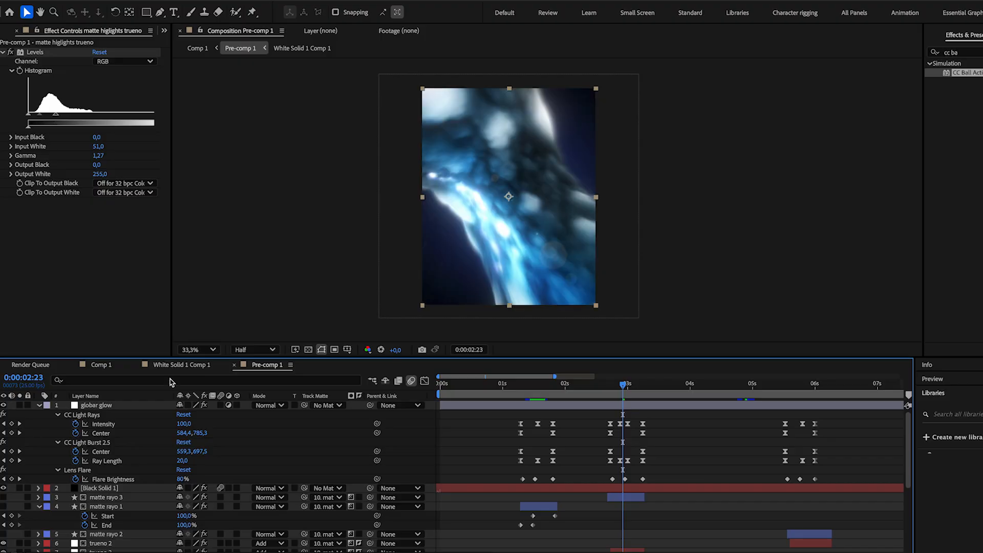
Move the current time to 0:00:04:01 and open the parent composition Comp 1.
click(692, 383)
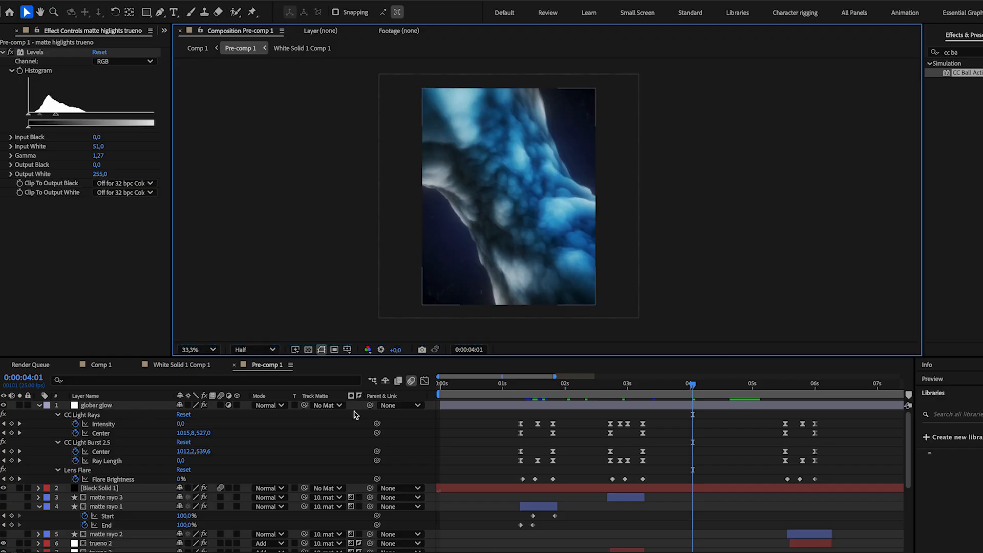
key(Tab)
click(300, 412)
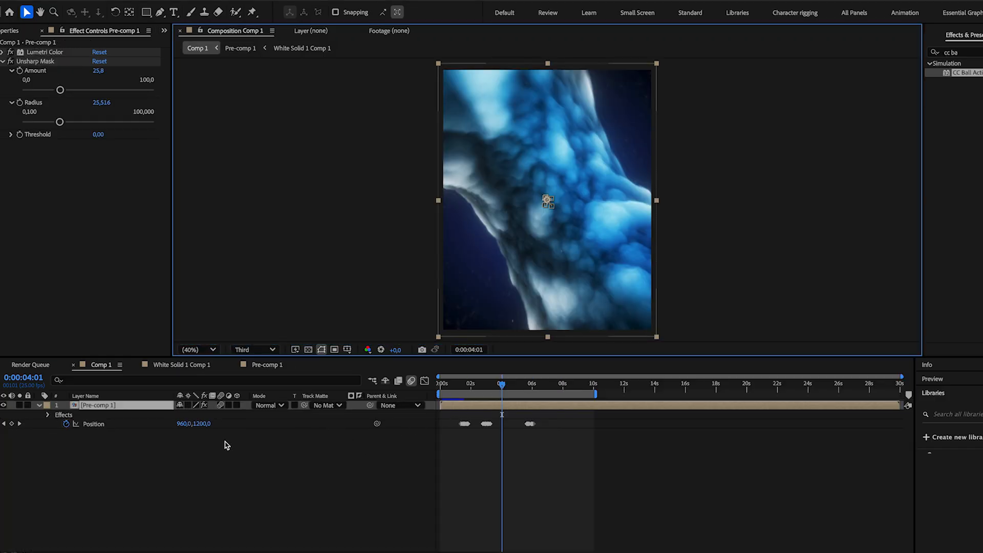
Expand the Pre-comp 1 layer's effects and toggle Lumetri Color and Unsharp Mask off and on to compare their results.
click(48, 415)
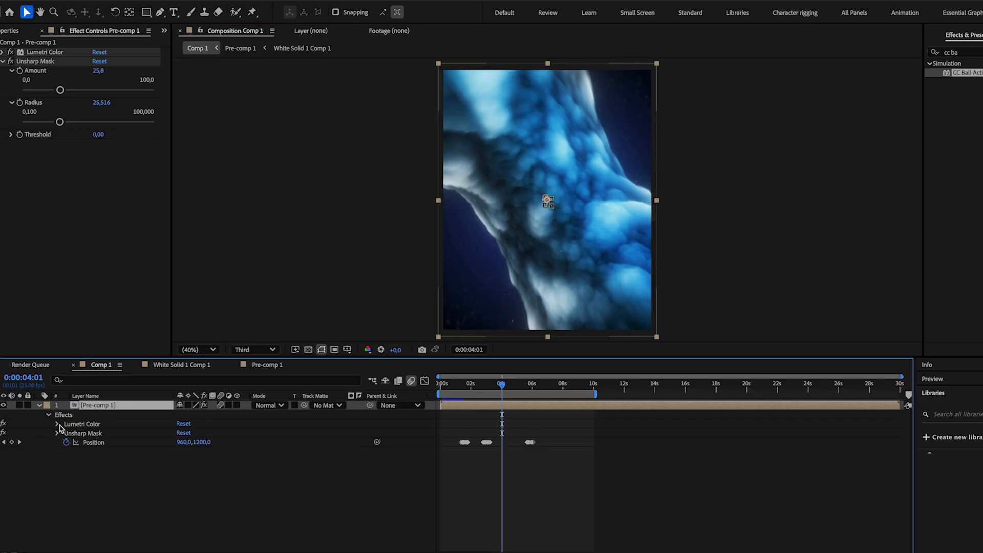
click(12, 52)
click(12, 53)
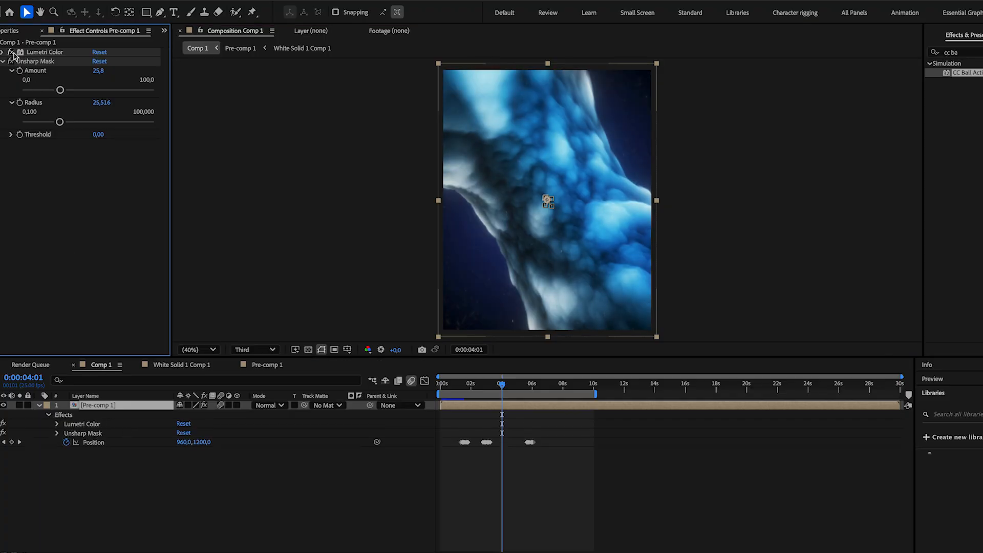
key(period)
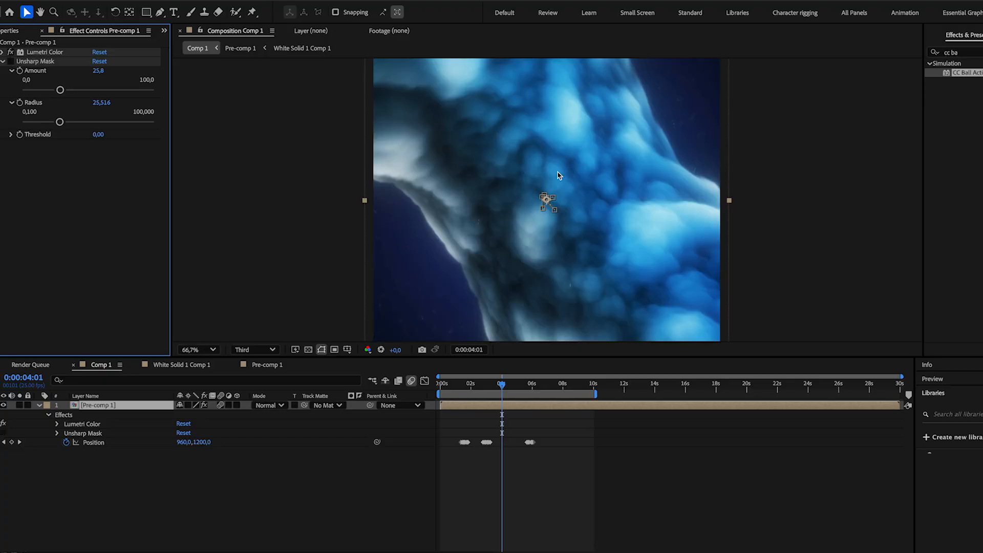
click(11, 62)
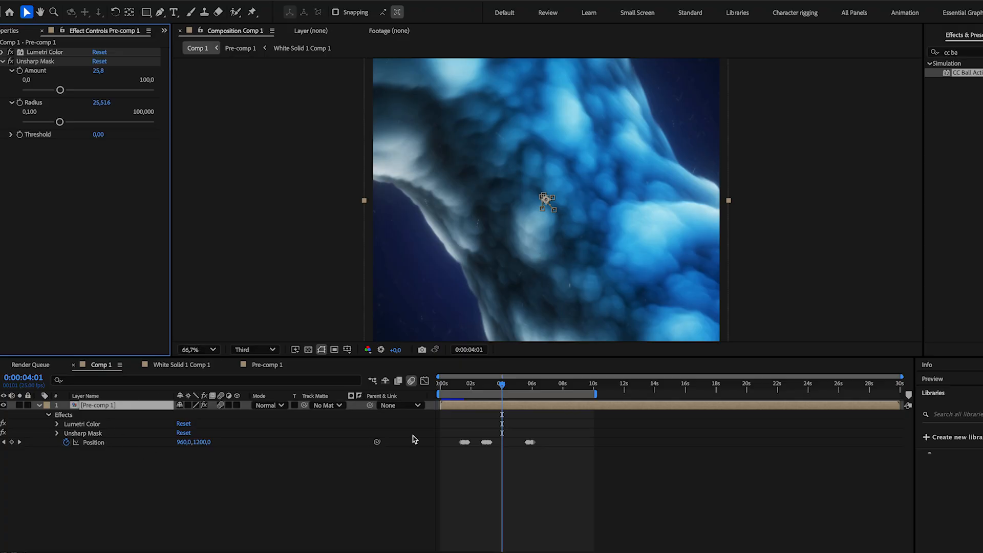
Preview Comp 1 from 0:00:01:09 and scrub around 0:00:03:03 to examine the Position keyframes' camera shake during the lightning.
click(463, 384)
scroll(506, 263, down, 2)
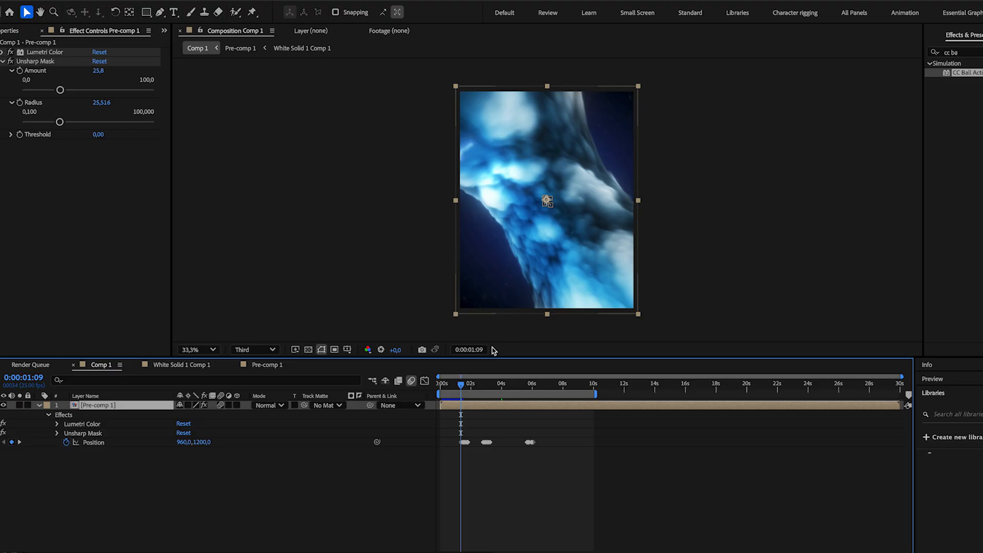
key(space)
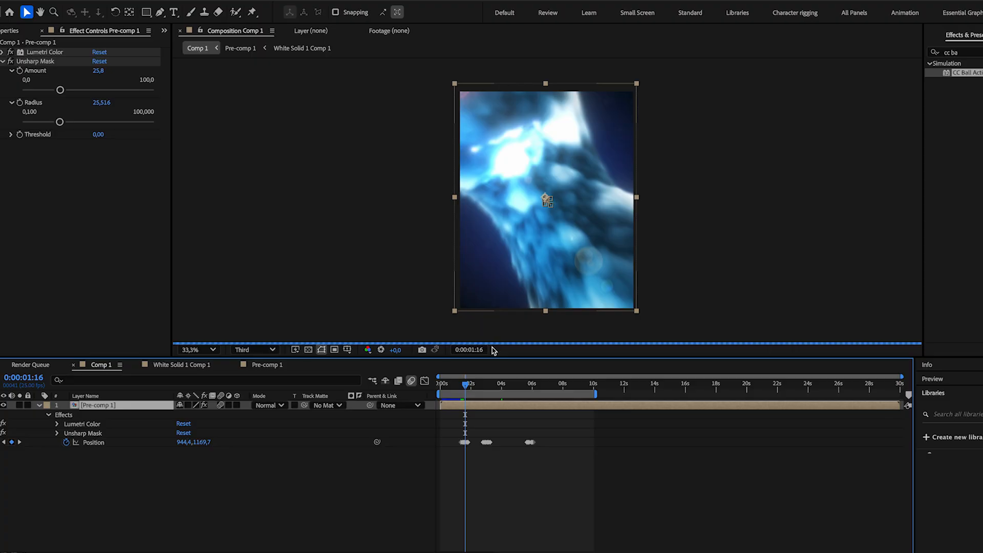
click(487, 385)
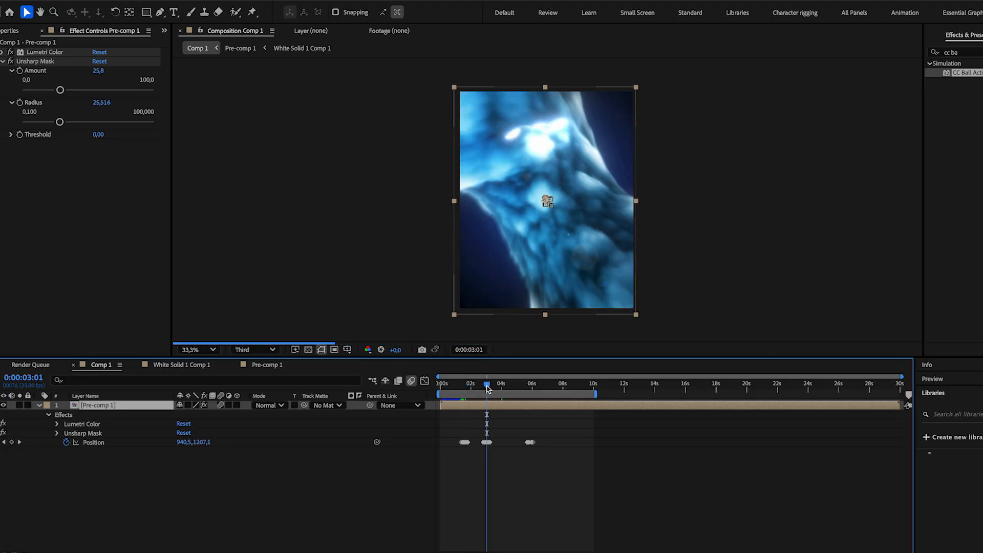
drag(487, 388, 488, 388)
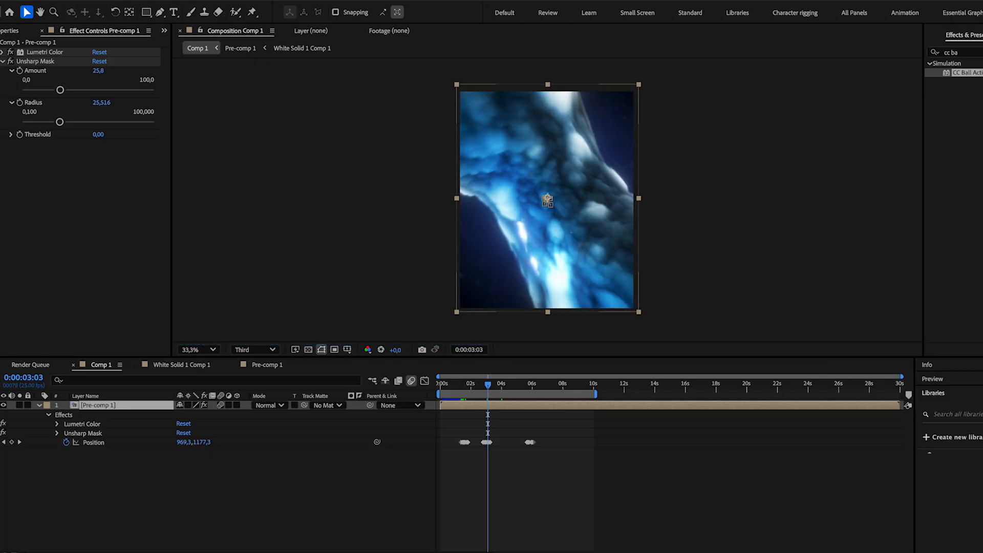
Bring the rendered video CCBall_Storm.mp4 into view in the media player and play it.
drag(981, 19, 585, 26)
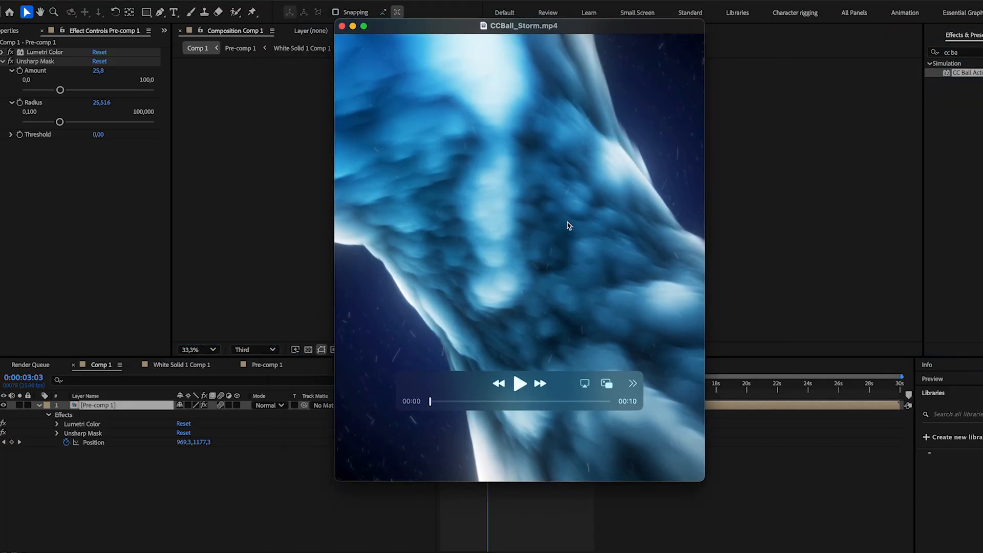
key(space)
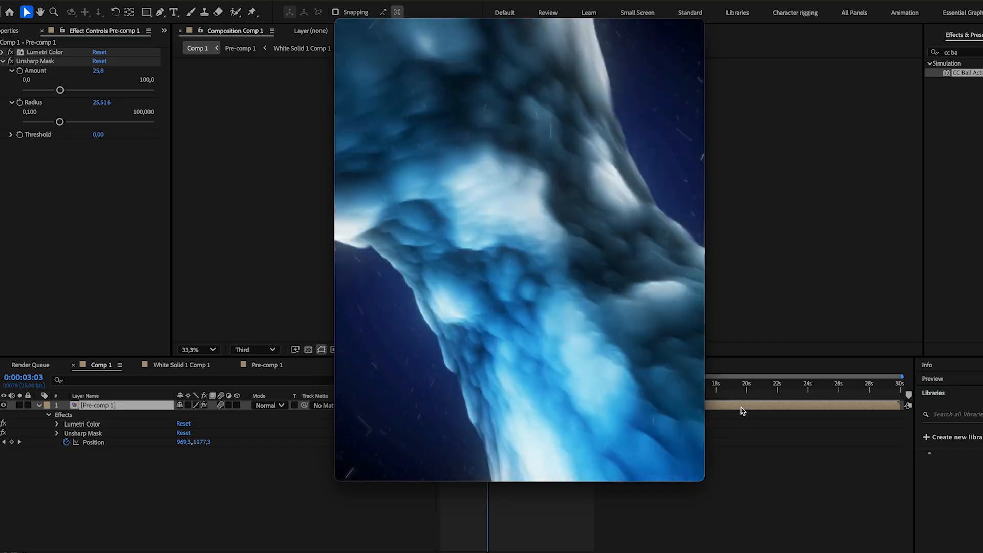